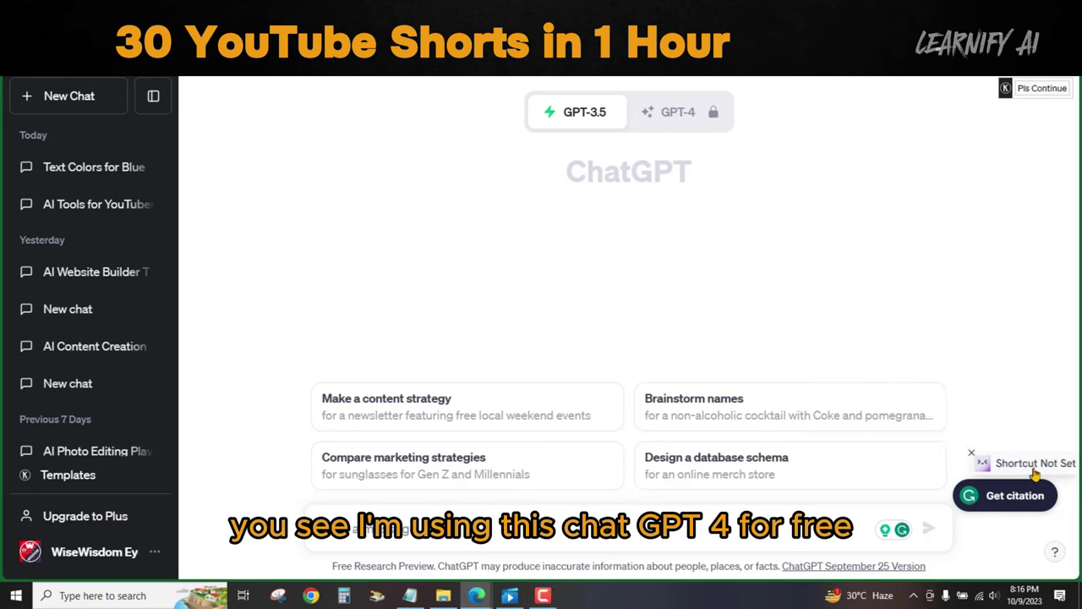
# - Open the Merlin sidebar and set GPT 4 as its preferred model in Settings
pyautogui.click(1034, 475)
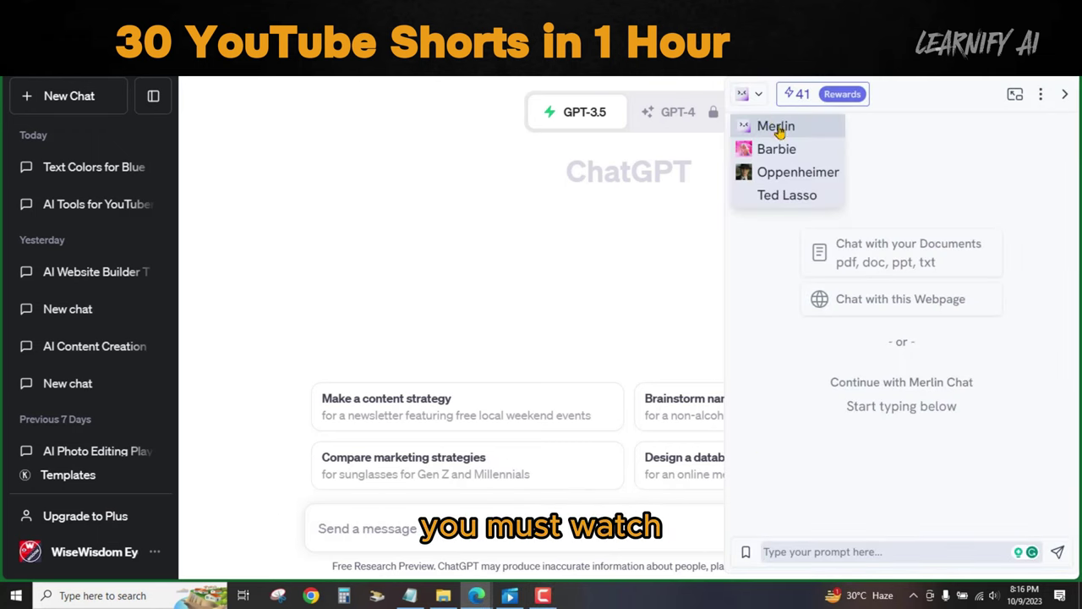
pyautogui.click(1040, 94)
pyautogui.click(966, 259)
pyautogui.click(674, 345)
pyautogui.click(934, 338)
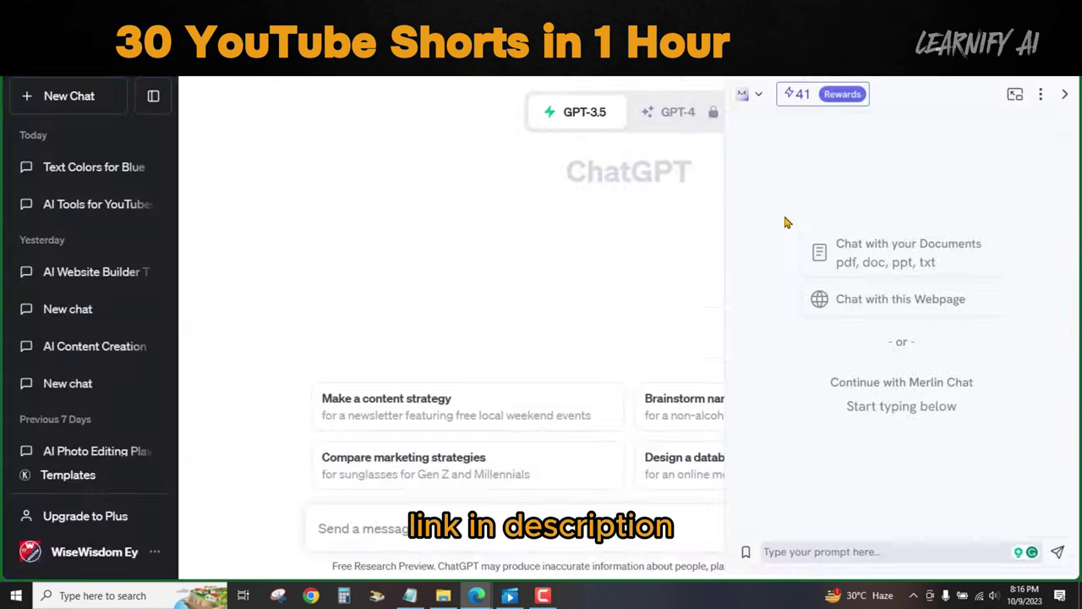
# - Paste the 30-quotes request from Notepad, accept Grammarly's 'Quote' and article fixes, and send it
pyautogui.moveTo(315, 165); pyautogui.dragTo(971, 169)
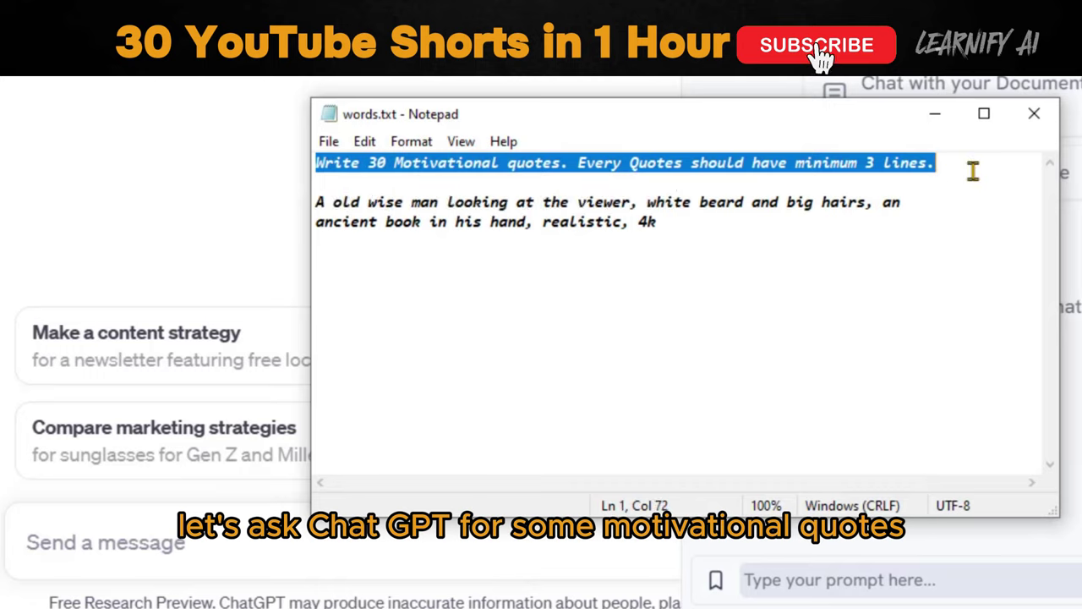
pyautogui.hotkey('ctrl', 'c')
pyautogui.click(862, 580)
pyautogui.hotkey('ctrl', 'v')
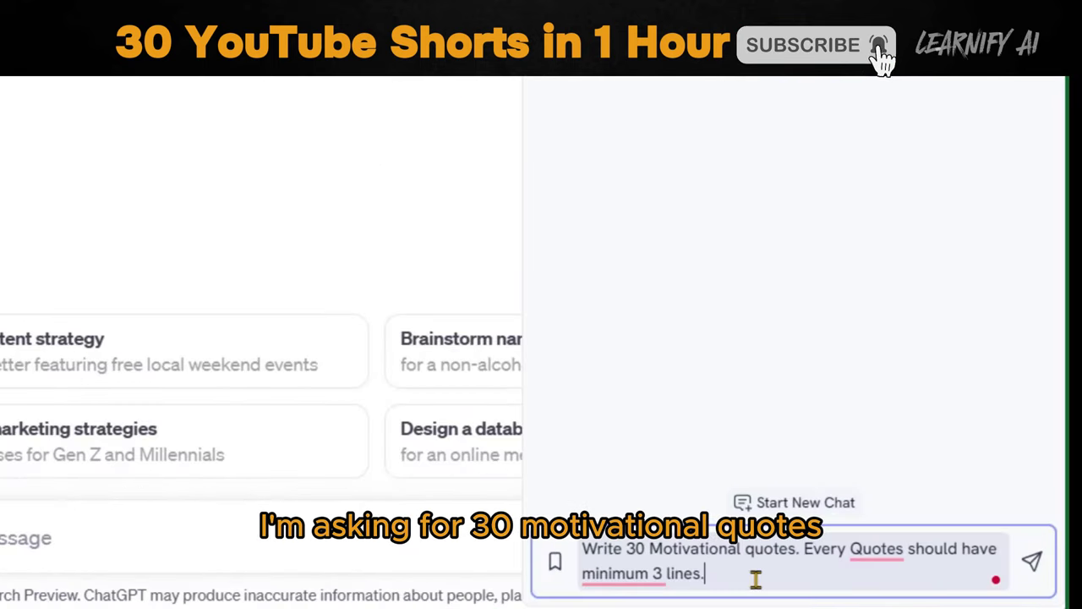
pyautogui.moveTo(873, 552)
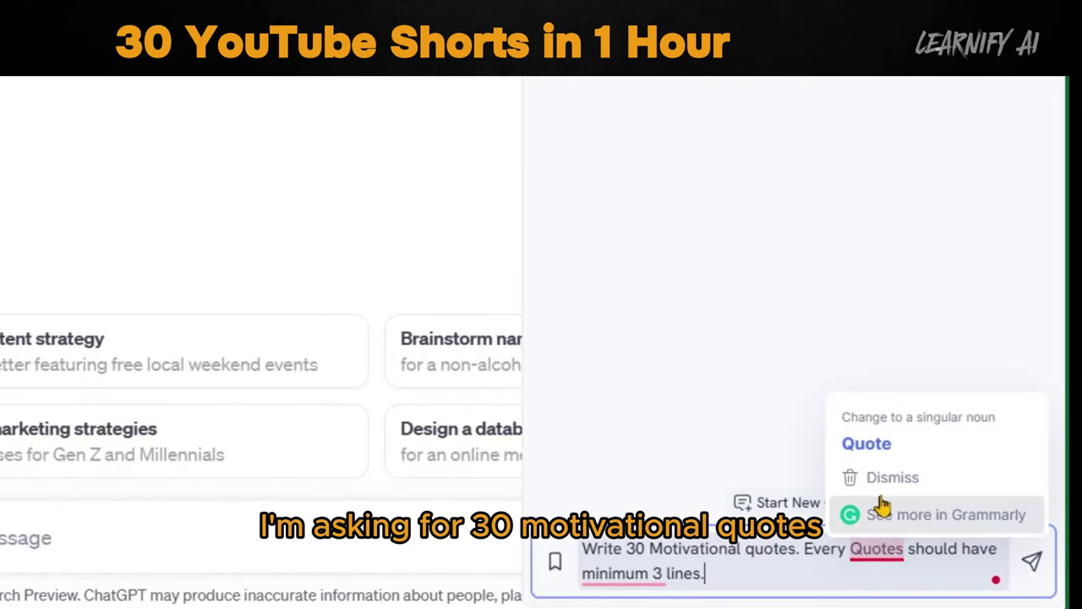
pyautogui.click(899, 442)
pyautogui.moveTo(642, 583)
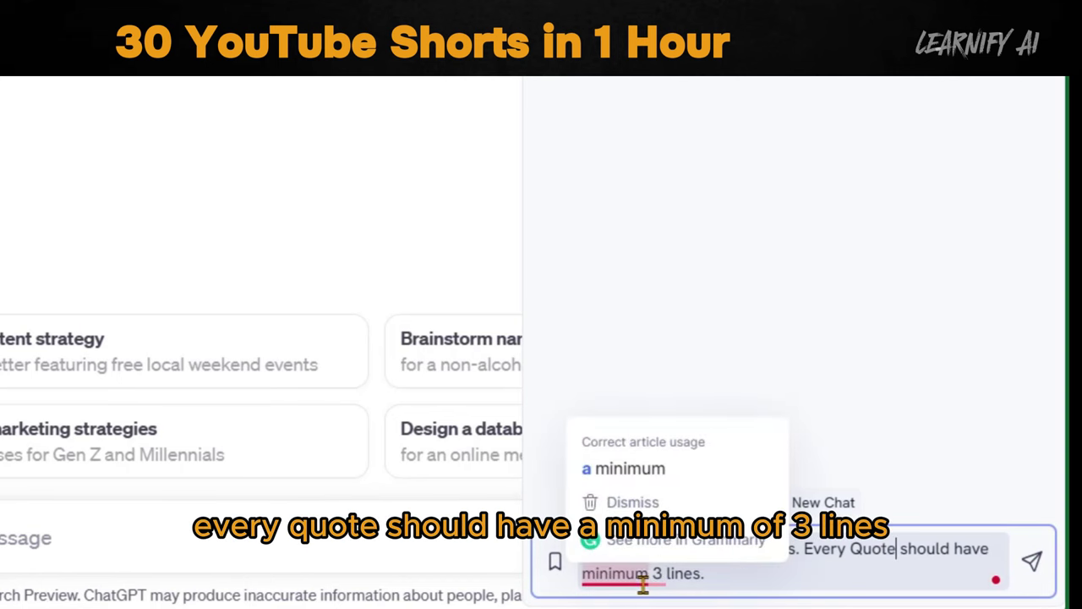
pyautogui.click(648, 474)
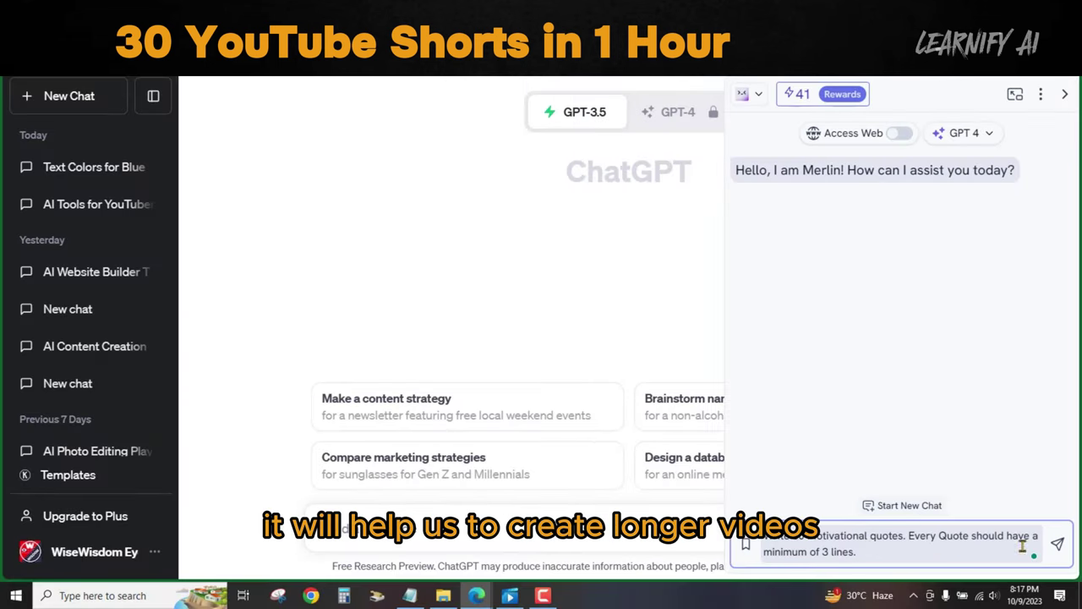
pyautogui.press('Return')
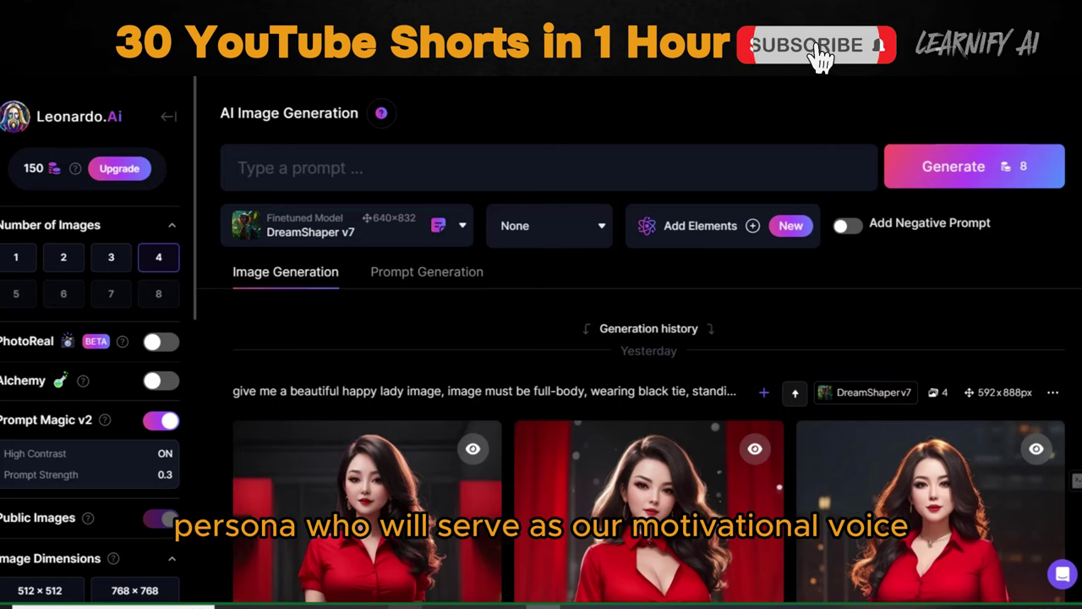
# - Enter the old wise man with white beard and ancient book prompt, correcting 'hairs' to 'hair'
pyautogui.hotkey('alt', 'Tab')
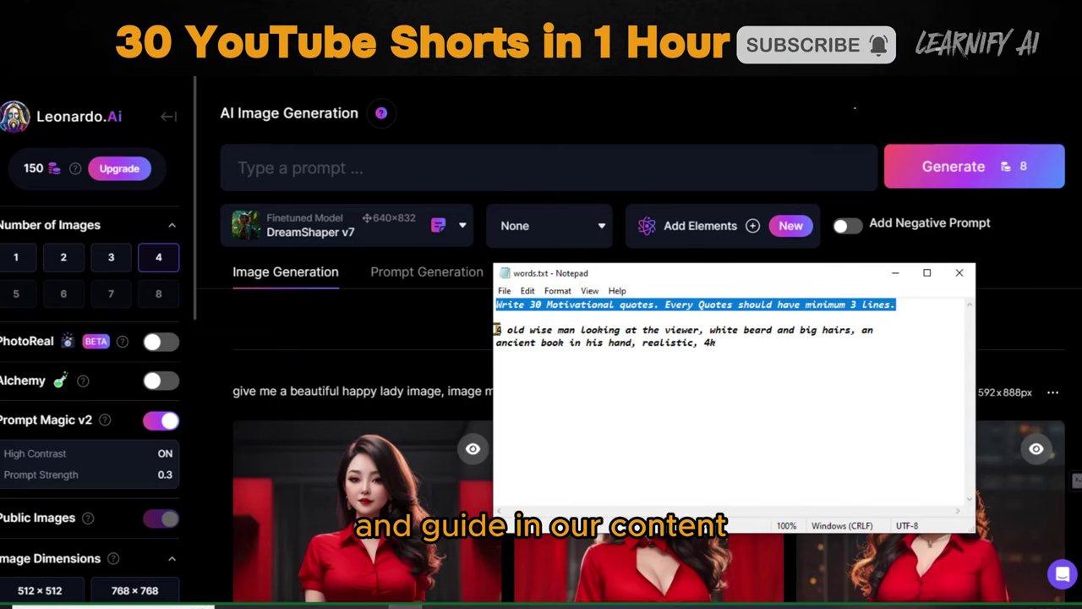
pyautogui.moveTo(497, 330); pyautogui.dragTo(717, 342)
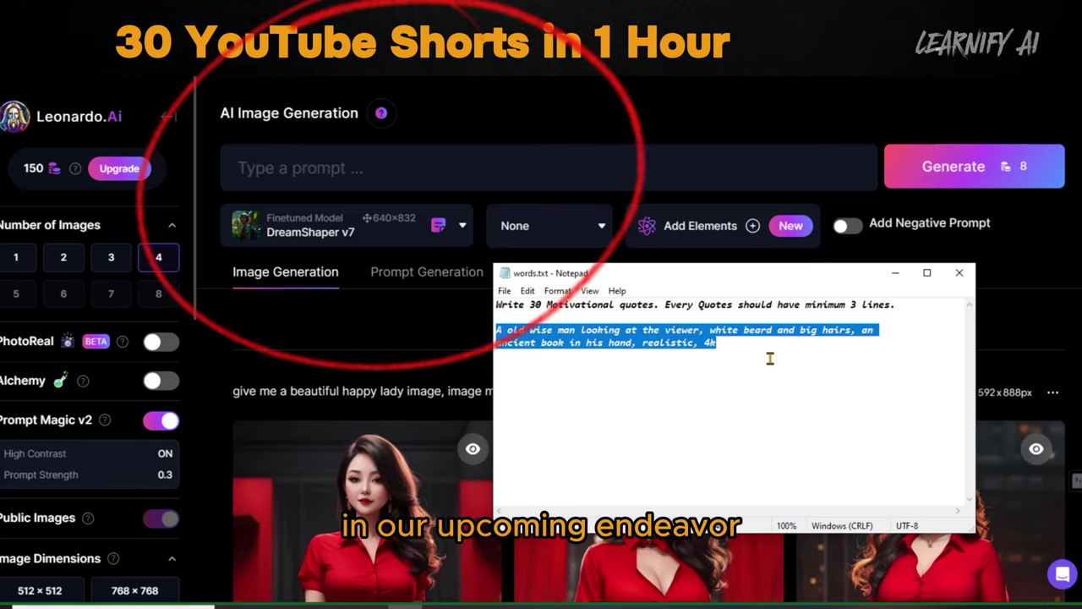
pyautogui.click(505, 152)
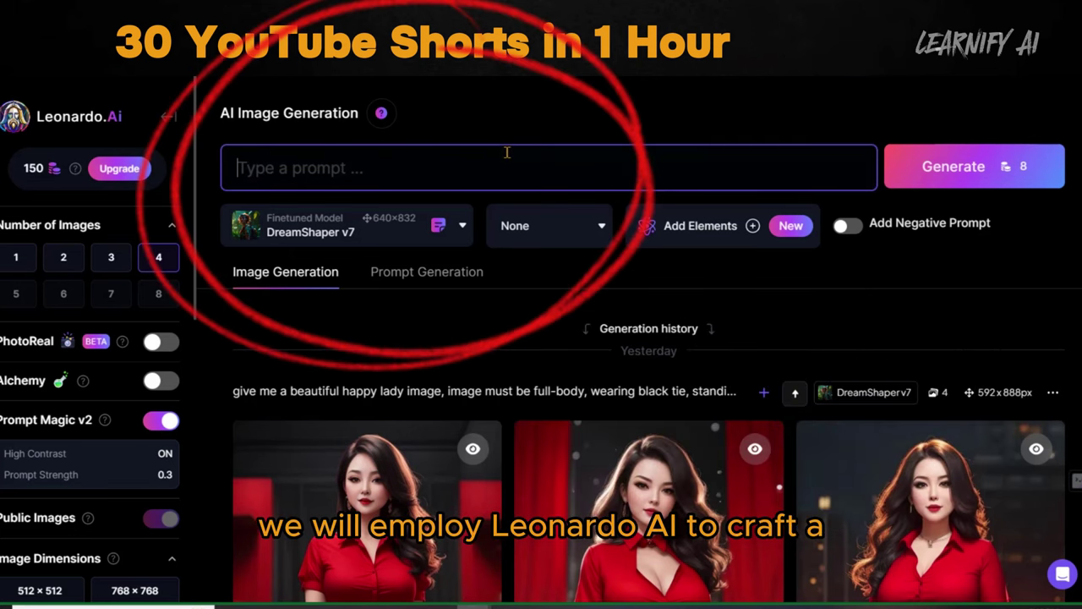
pyautogui.hotkey('ctrl', 'v')
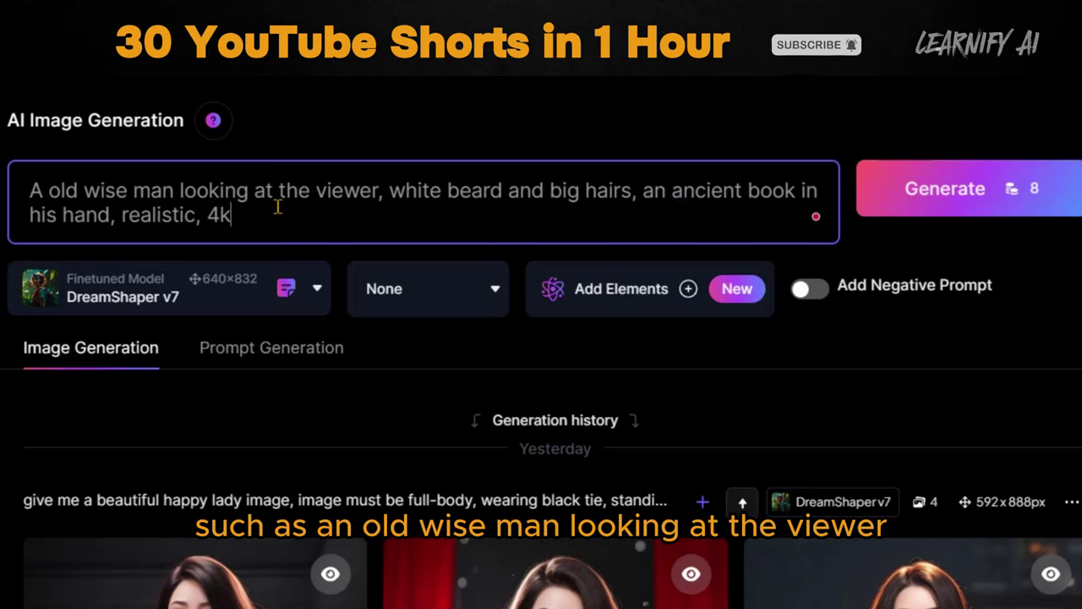
pyautogui.moveTo(413, 192)
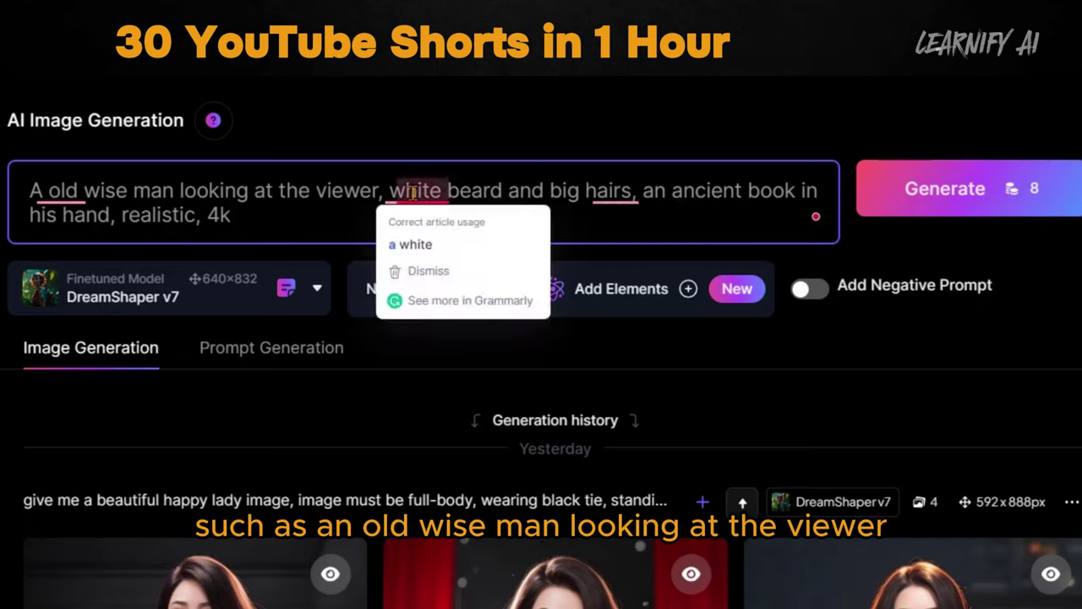
pyautogui.moveTo(619, 197)
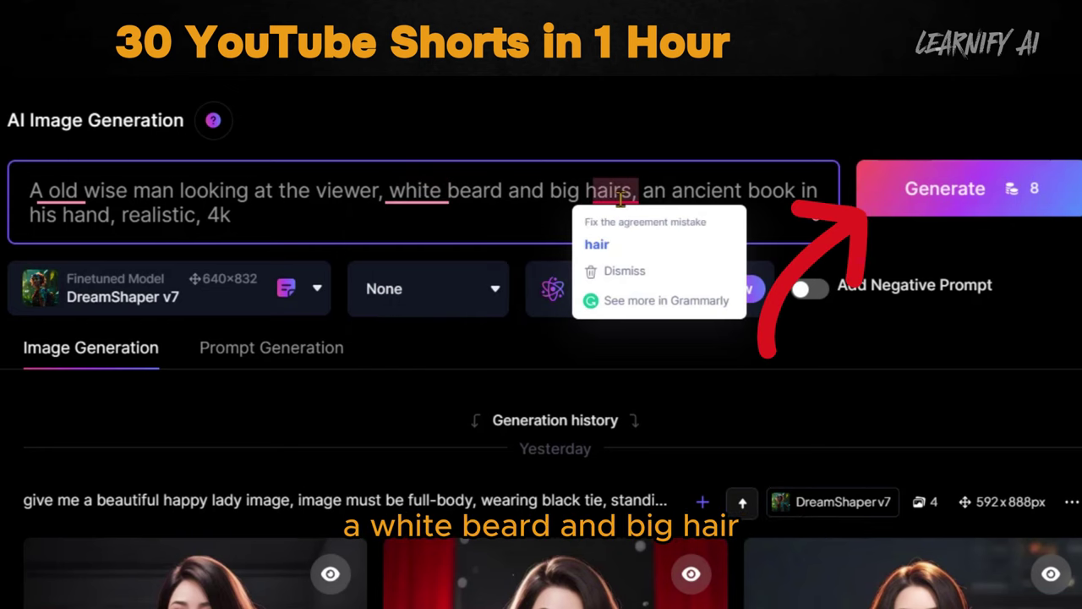
pyautogui.click(611, 243)
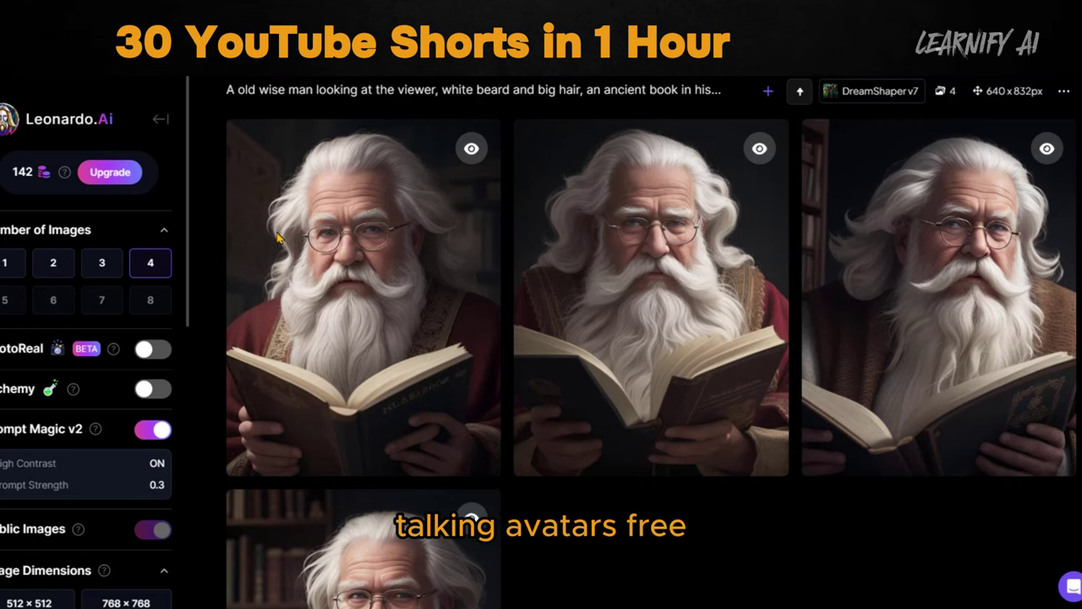
# - Open the first old wise man image full size and download it with Save as
pyautogui.scroll(-2, 388, 376)
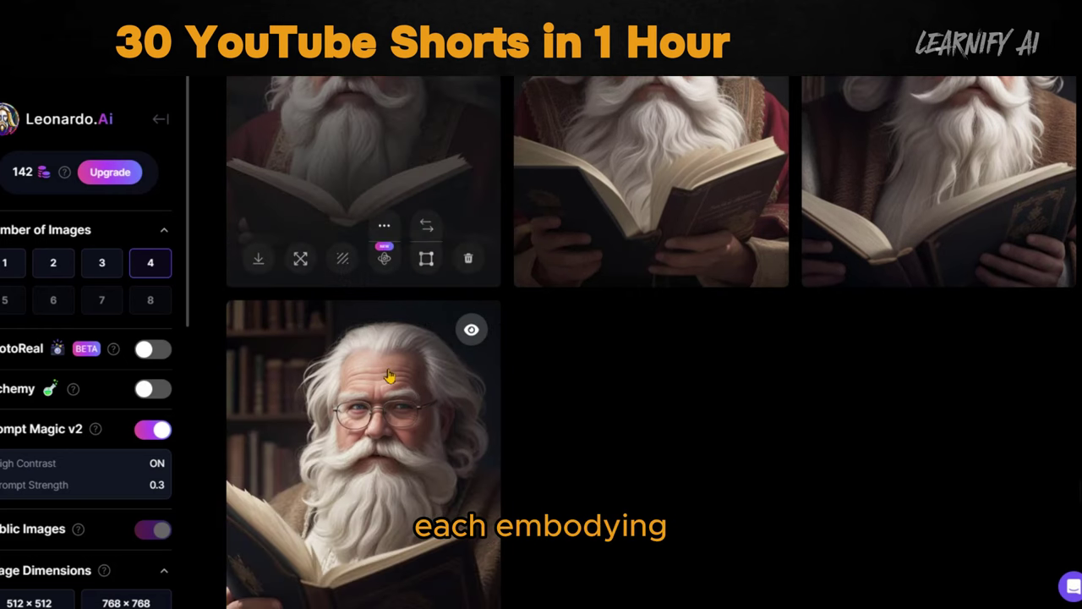
pyautogui.scroll(2, 389, 376)
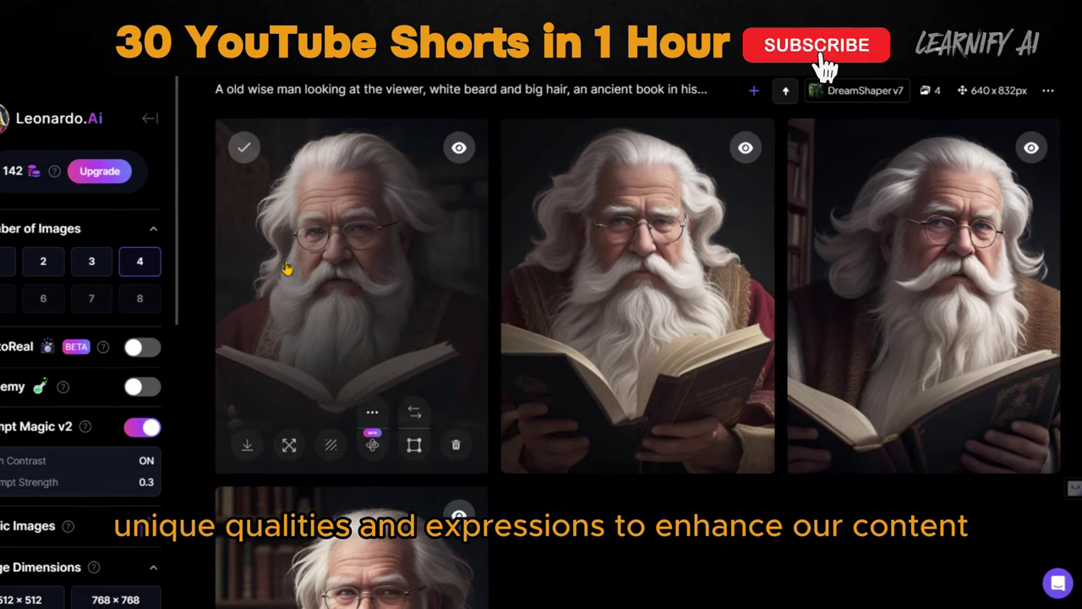
pyautogui.click(332, 277)
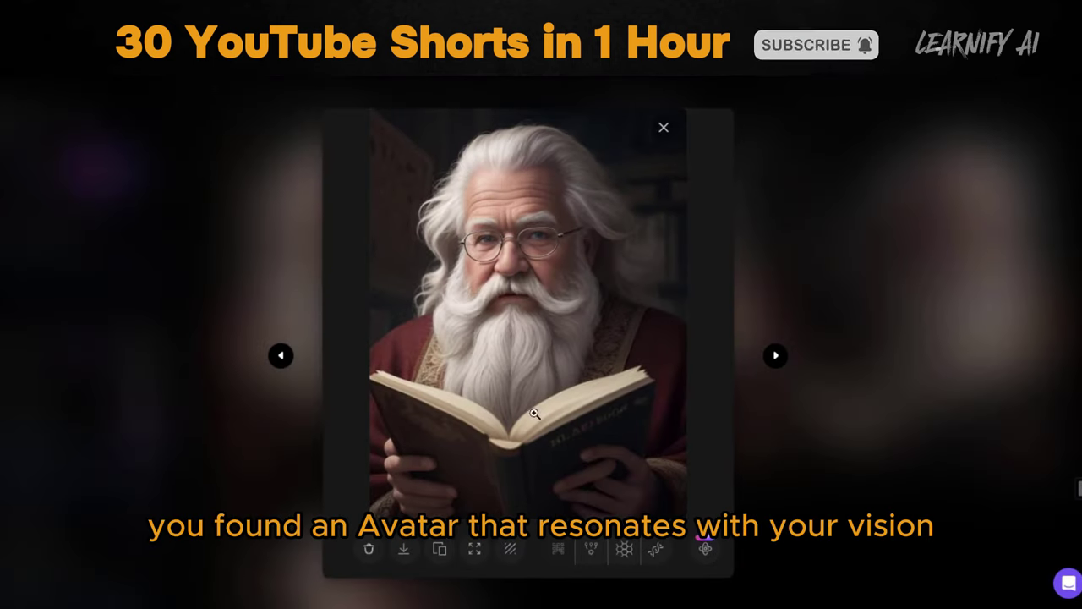
pyautogui.click(398, 552)
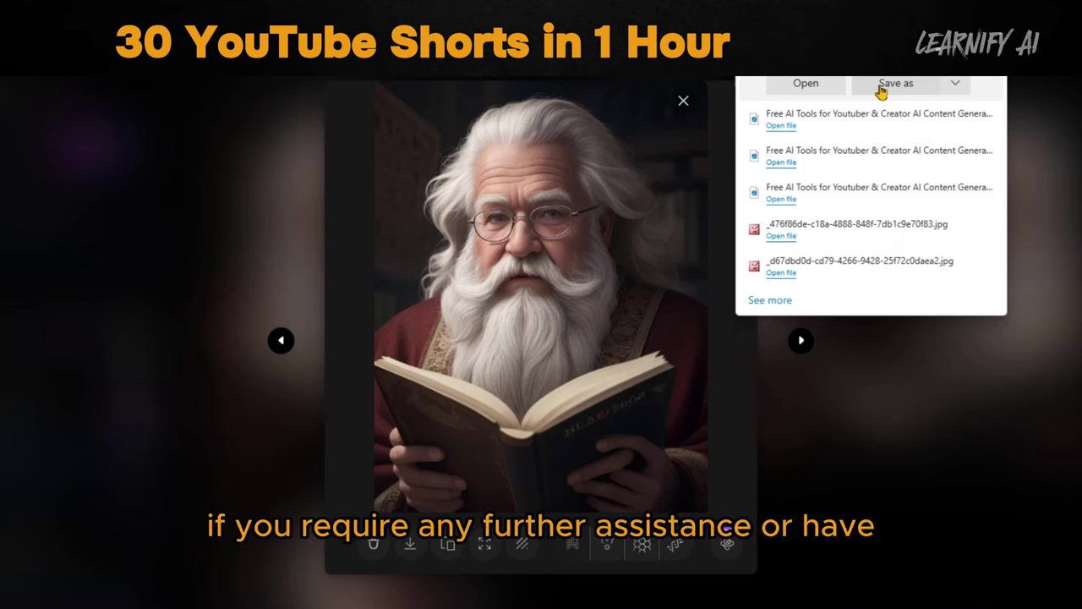
pyautogui.click(882, 85)
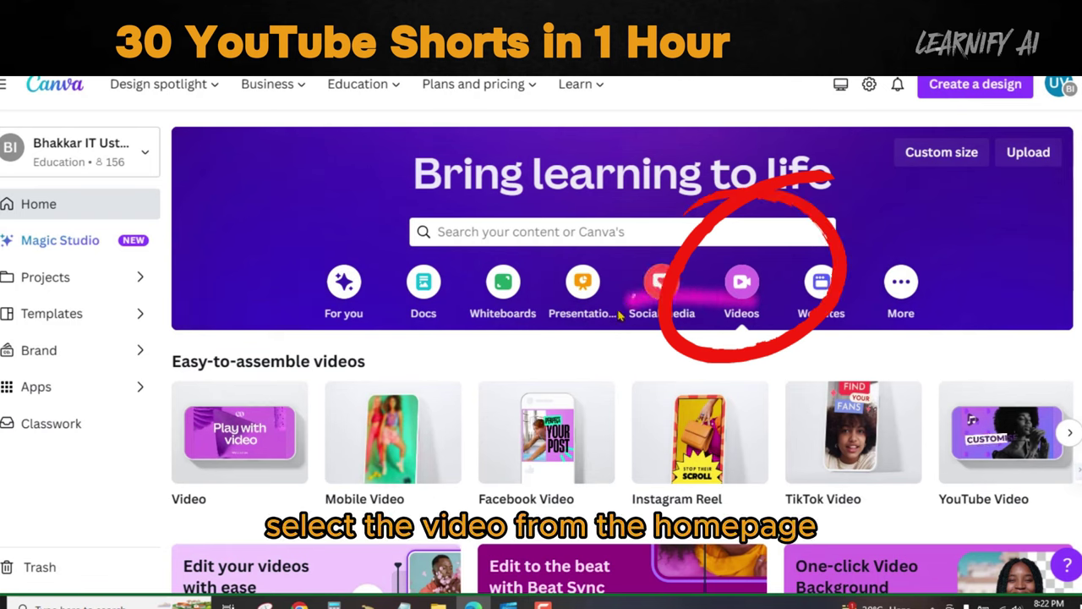
# - Start a blank mobile video design and show the uploaded images
pyautogui.moveTo(389, 457)
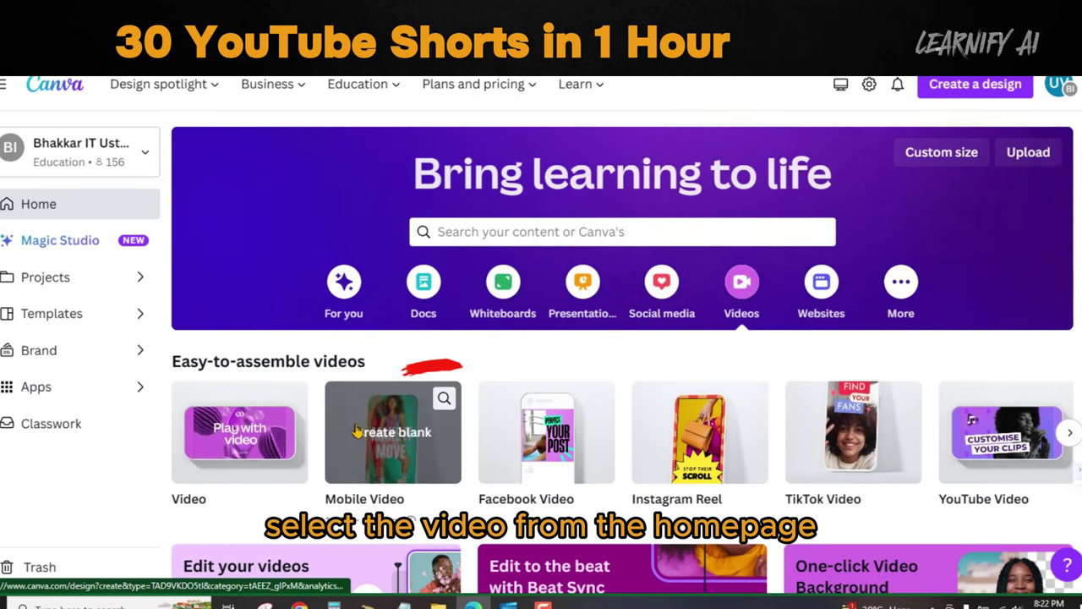
pyautogui.click(385, 461)
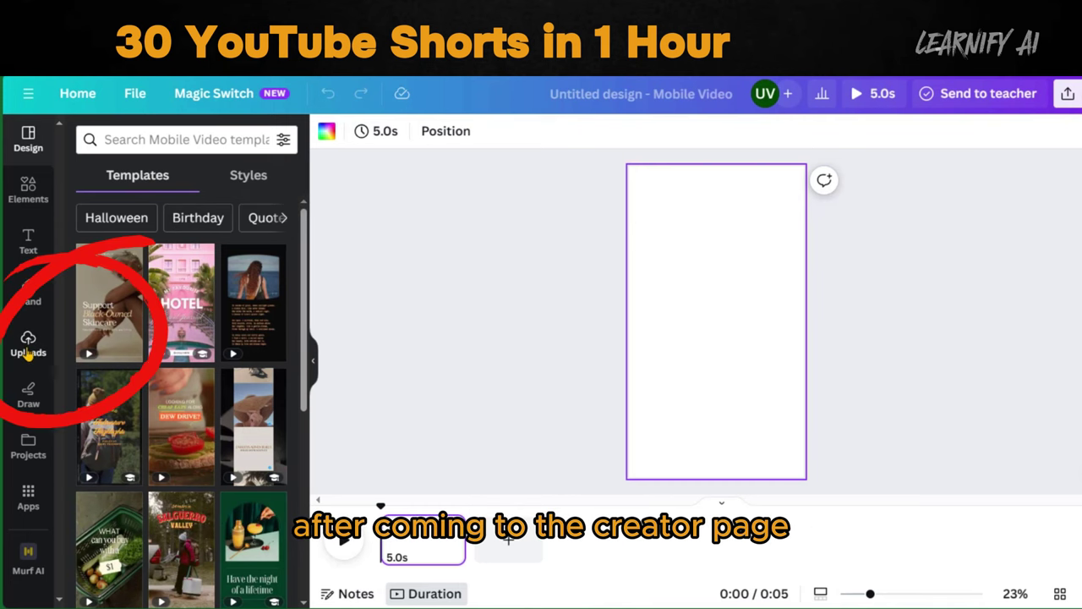
pyautogui.click(28, 346)
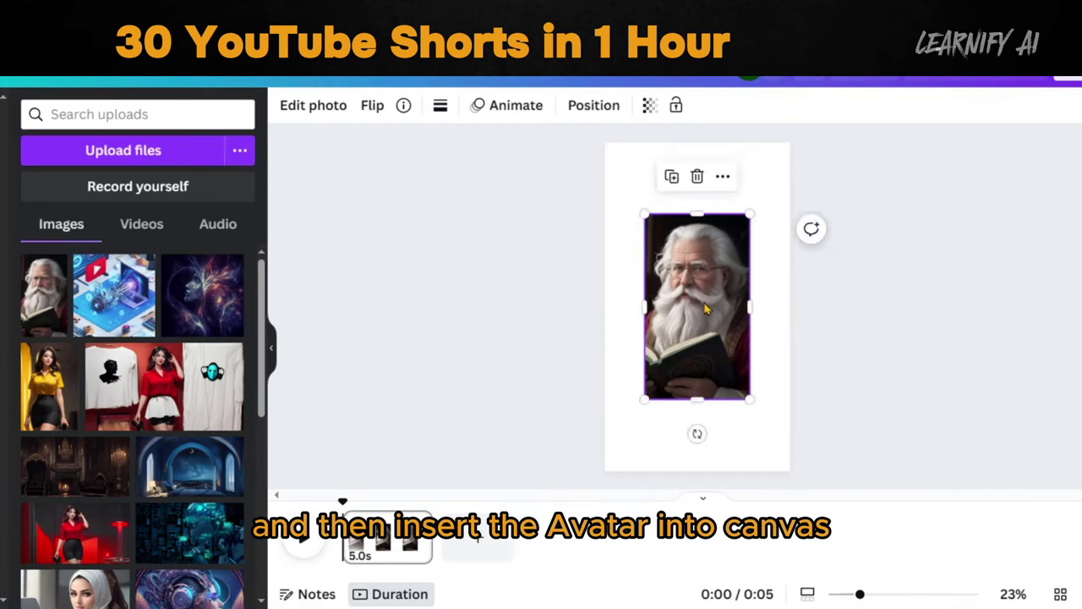
# - Stretch the wise-man avatar to fill the page and extend its clip beyond 15 seconds
pyautogui.moveTo(686, 301); pyautogui.dragTo(649, 237)
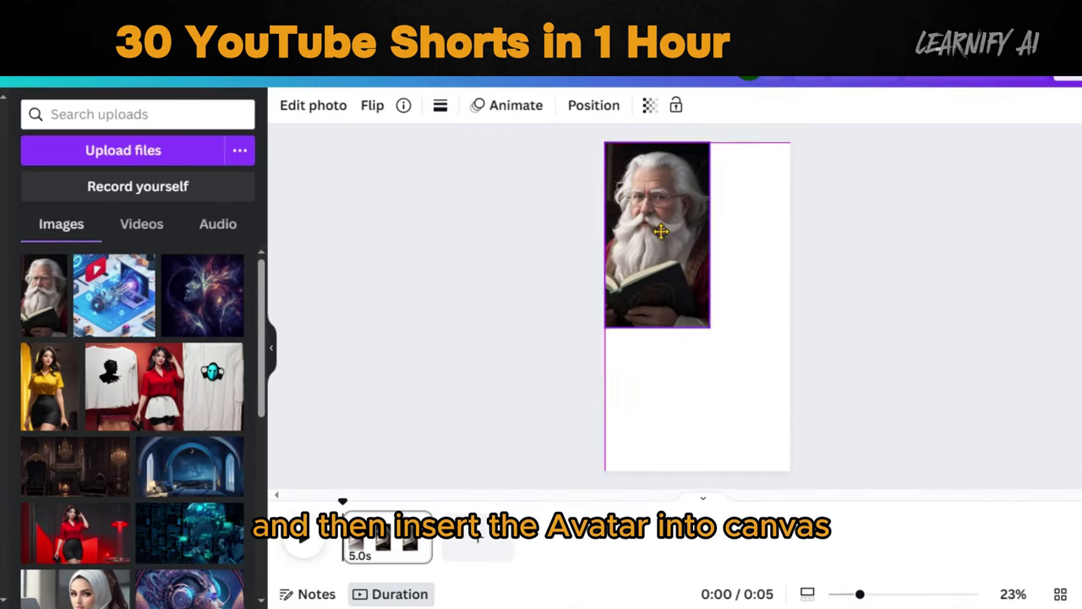
pyautogui.moveTo(710, 327); pyautogui.dragTo(793, 470)
pyautogui.click(979, 551)
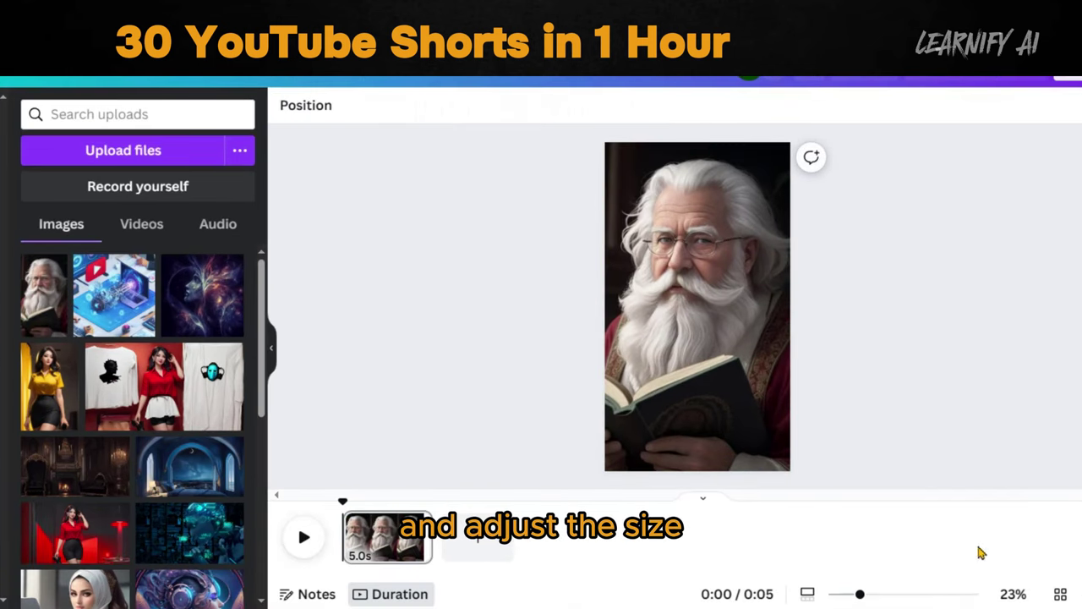
pyautogui.moveTo(431, 533); pyautogui.dragTo(766, 533)
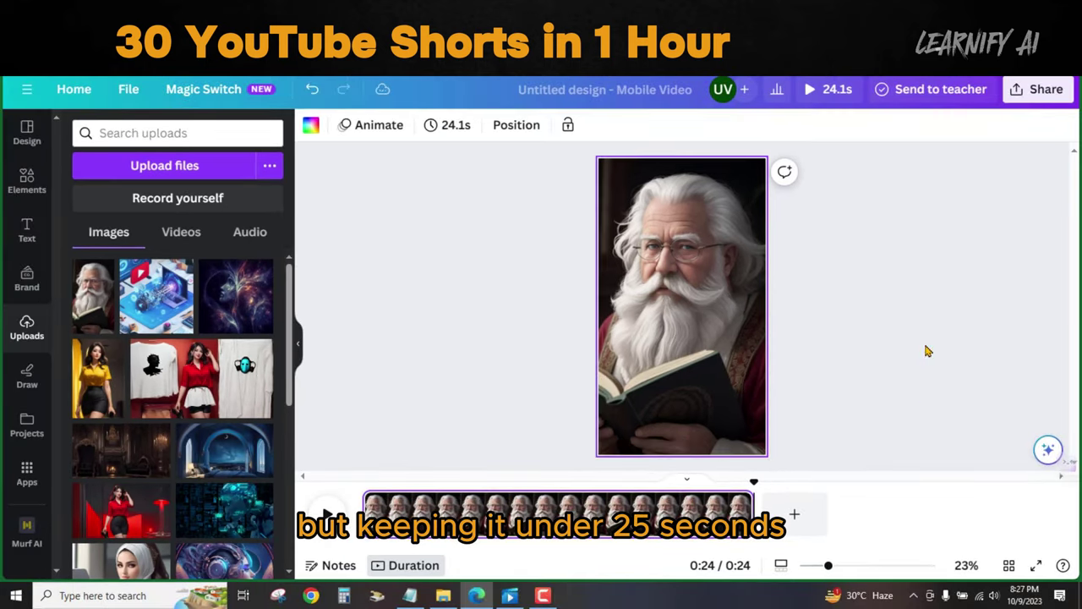
# - Download the 24.1-second design as an MP4 Video at 1080p (HD)
pyautogui.click(1038, 89)
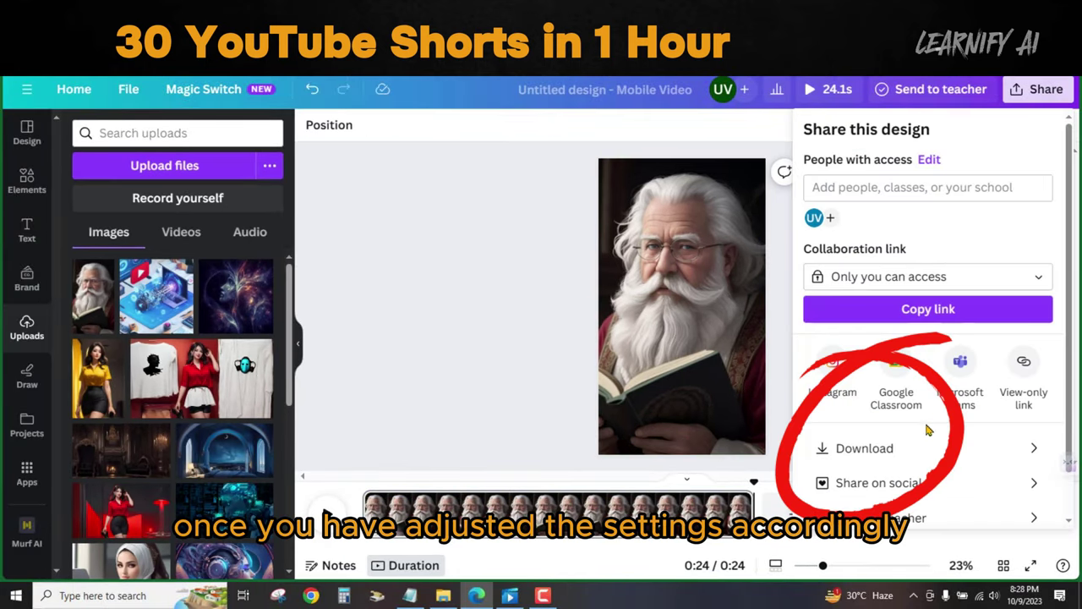
pyautogui.click(855, 457)
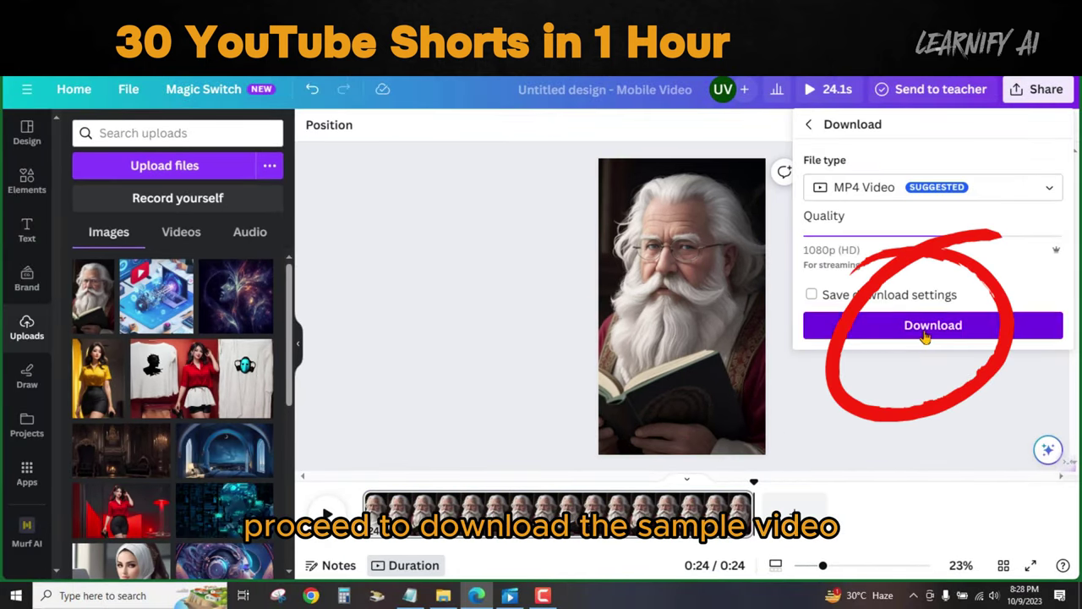
pyautogui.click(925, 328)
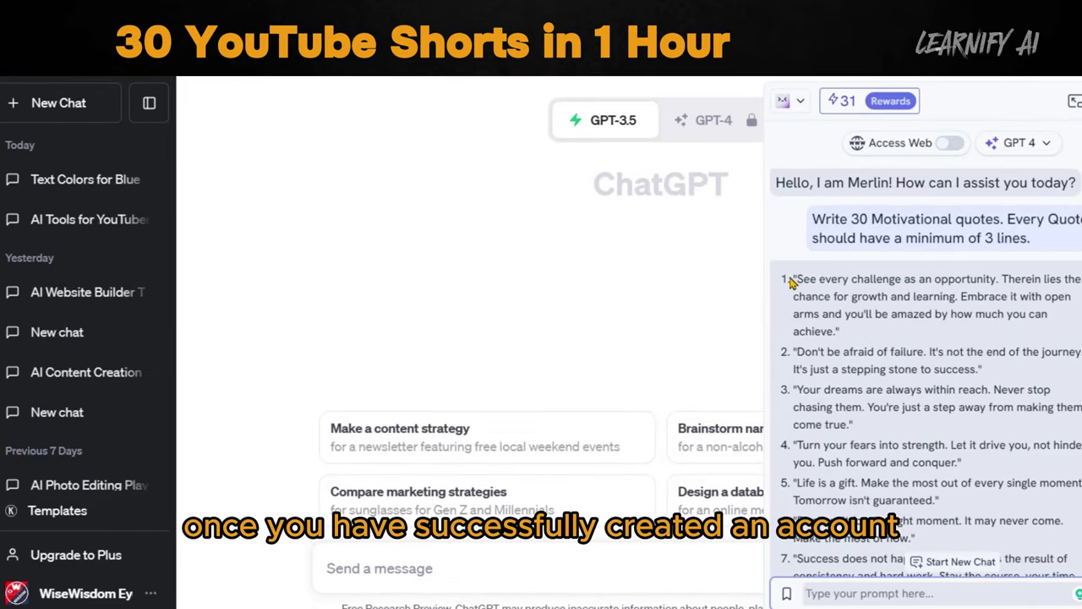
# - Copy quote 1, about seeing every challenge as an opportunity, for Genny's text box
pyautogui.moveTo(793, 279); pyautogui.dragTo(859, 335)
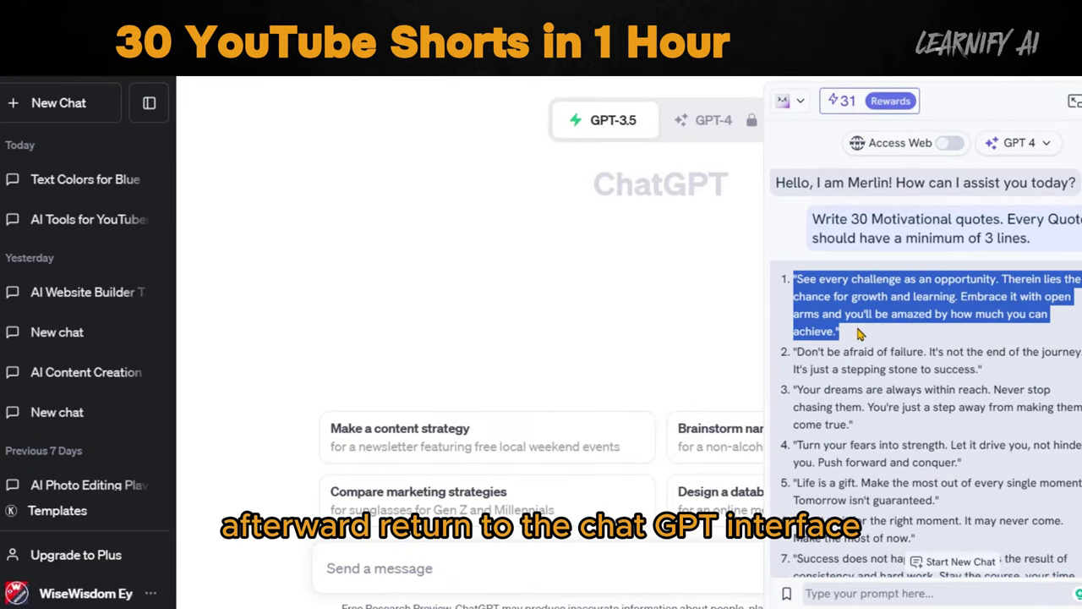
pyautogui.rightClick(844, 303)
pyautogui.click(580, 297)
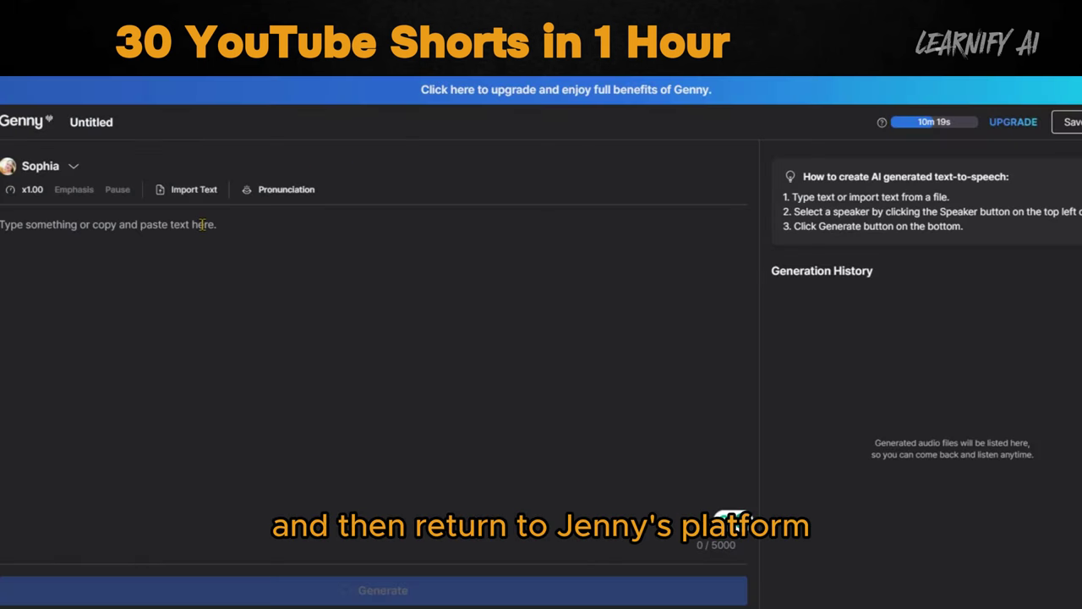
pyautogui.rightClick(203, 225)
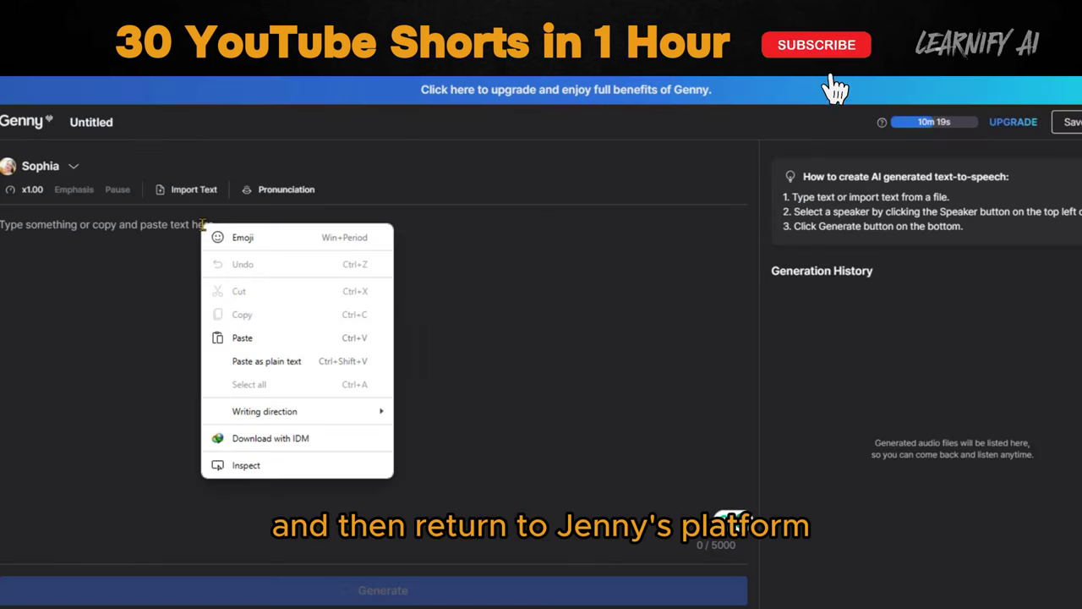
# - Paste the first quote and generate its voiceover with the mature male voice Shawn
pyautogui.click(240, 337)
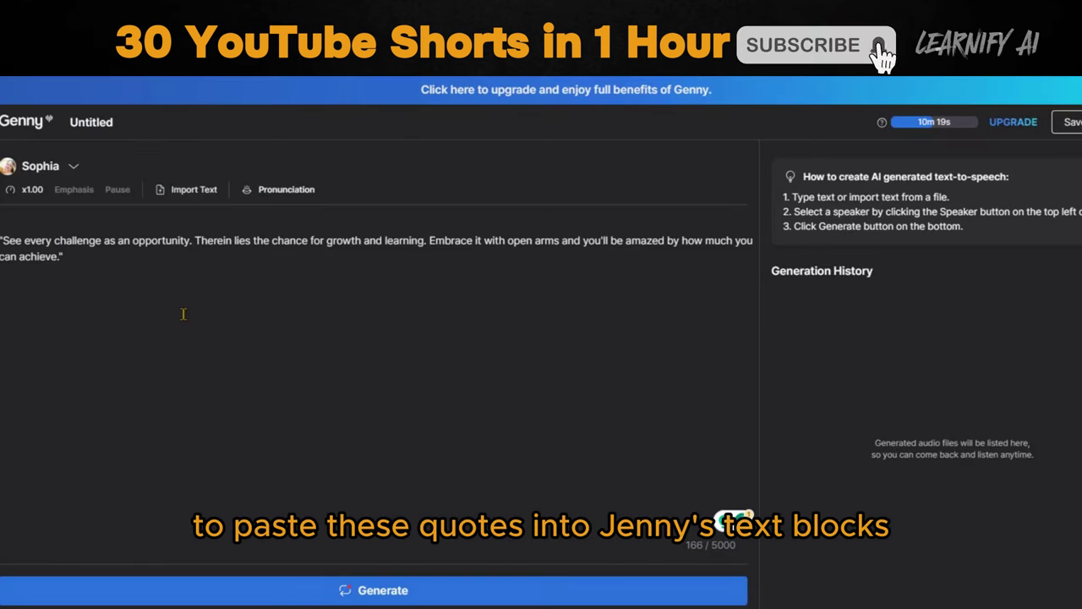
pyautogui.click(56, 150)
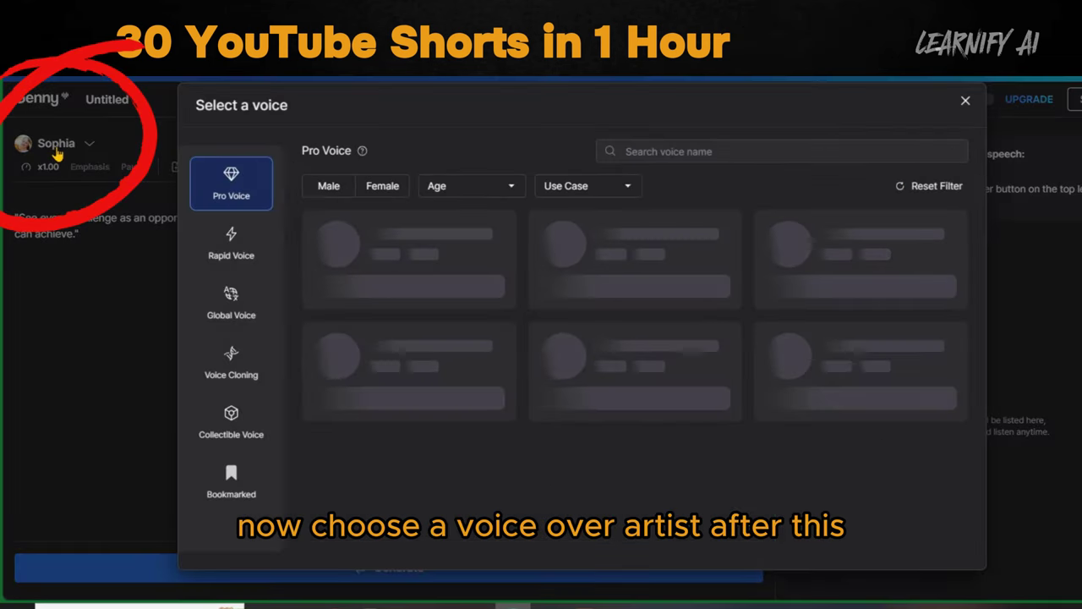
pyautogui.click(328, 185)
pyautogui.scroll(-2, 592, 422)
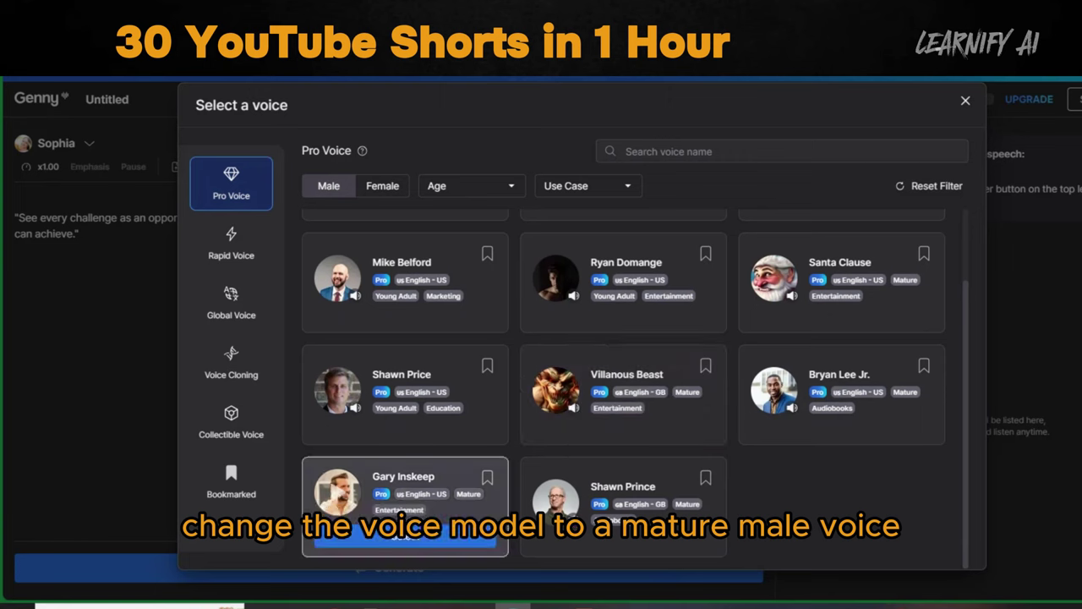
pyautogui.click(643, 542)
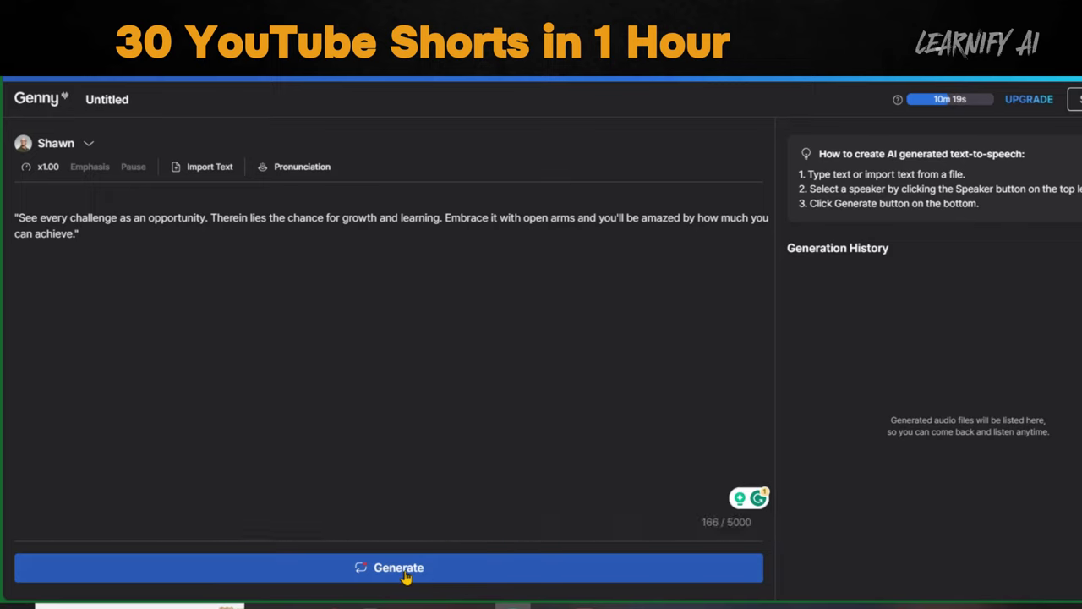
pyautogui.click(406, 579)
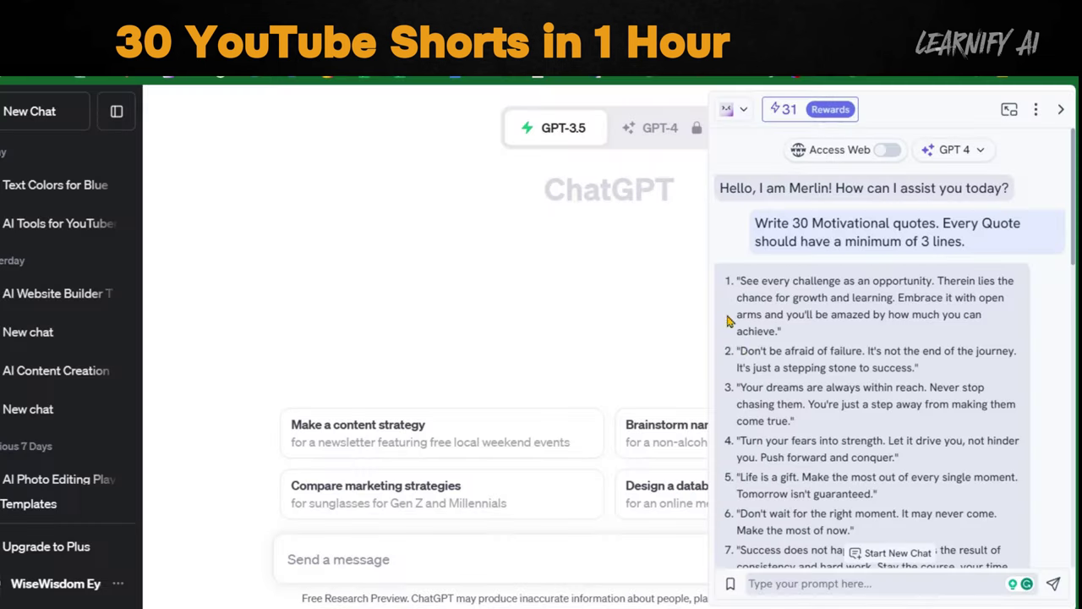
# - Replace the text with the second quote and generate its voiceover
pyautogui.moveTo(738, 344); pyautogui.dragTo(930, 368)
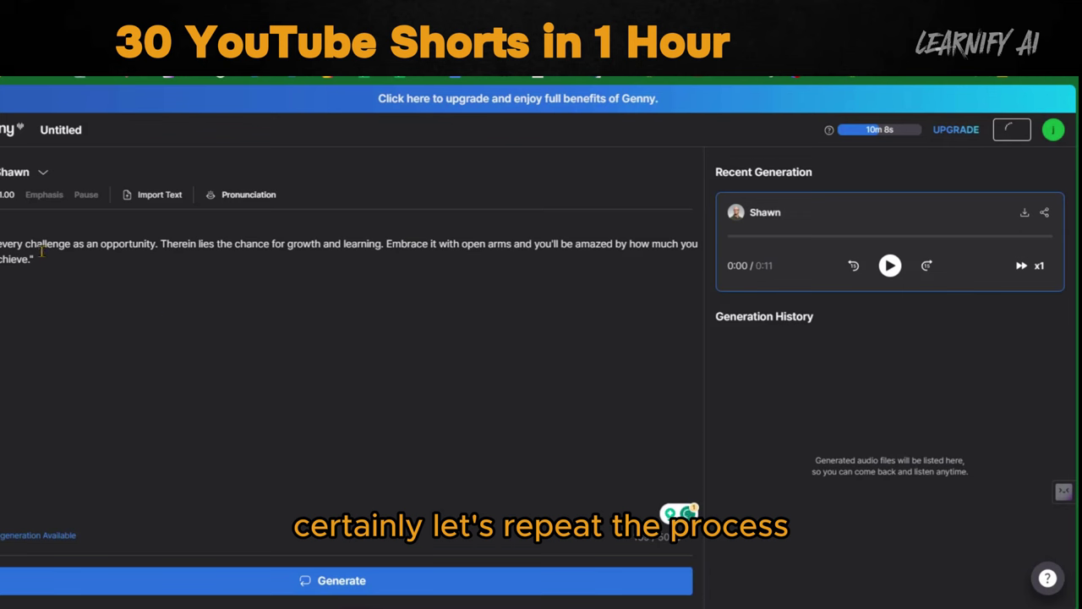
pyautogui.hotkey('ctrl', 'a')
pyautogui.hotkey('ctrl', 'v')
pyautogui.click(359, 584)
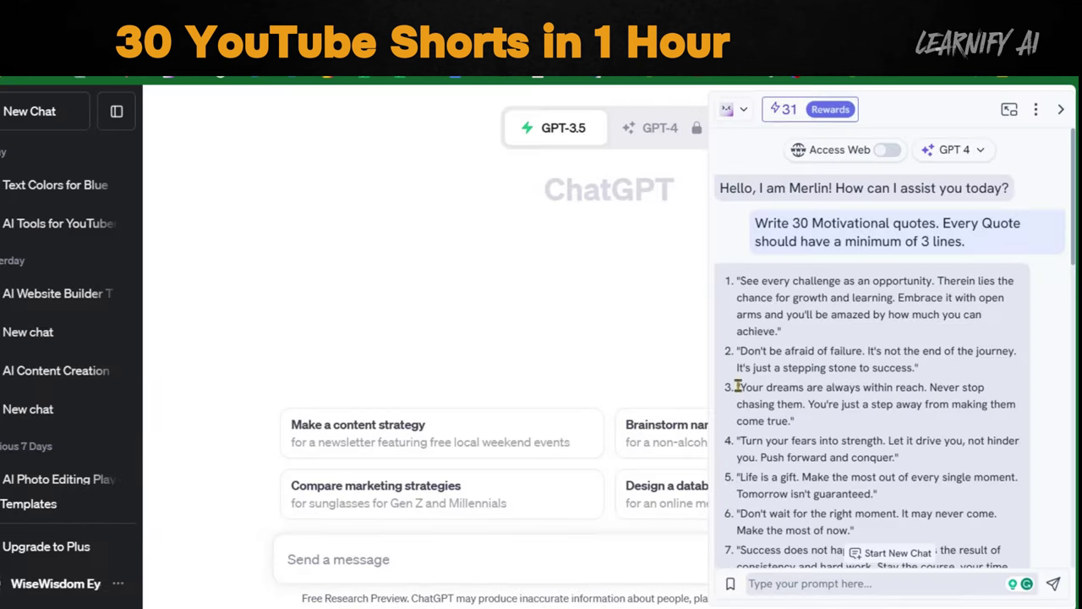
# - Copy the third quote, about dreams within reach, and paste it over the old text
pyautogui.moveTo(795, 421); pyautogui.dragTo(737, 387)
pyautogui.rightClick(737, 389)
pyautogui.click(765, 85)
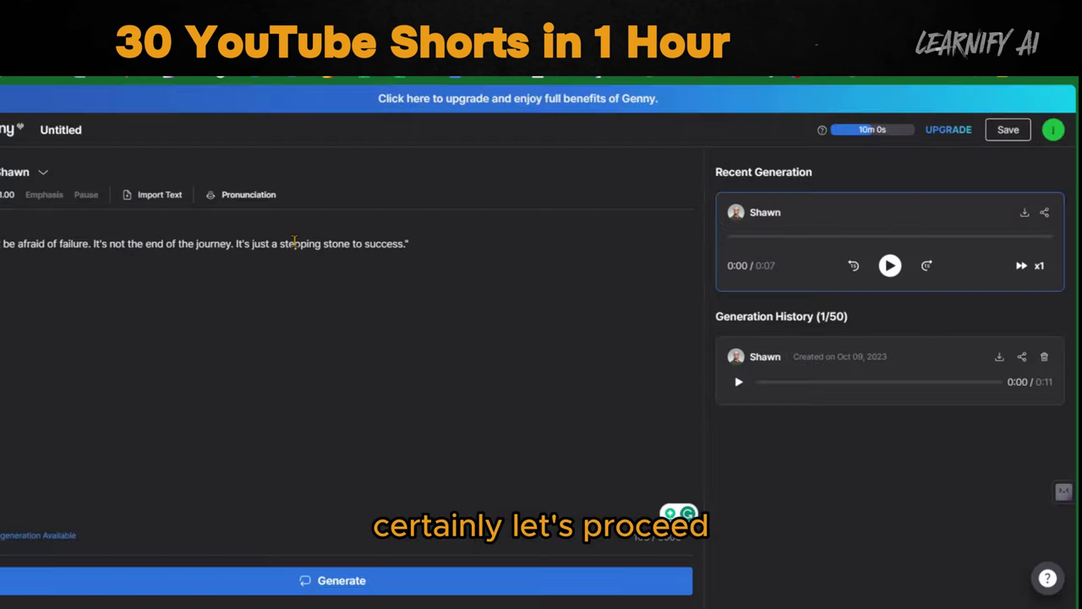
pyautogui.hotkey('ctrl', 'a')
pyautogui.rightClick(295, 241)
pyautogui.click(321, 321)
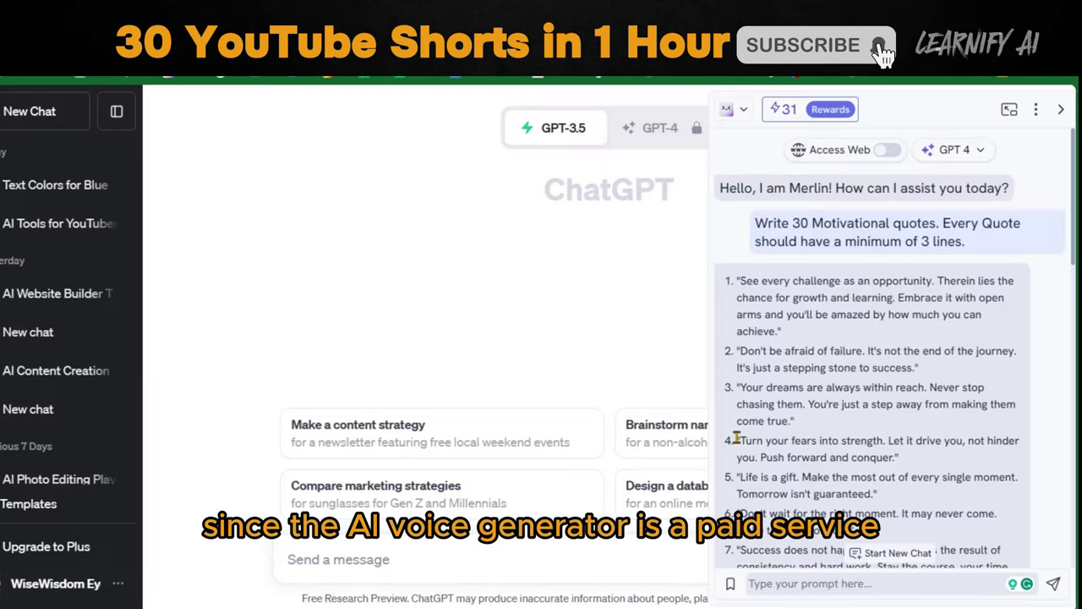
# - Copy the fourth quote, about turning fears into strength, and paste it into Genny's text box
pyautogui.moveTo(738, 440); pyautogui.dragTo(920, 470)
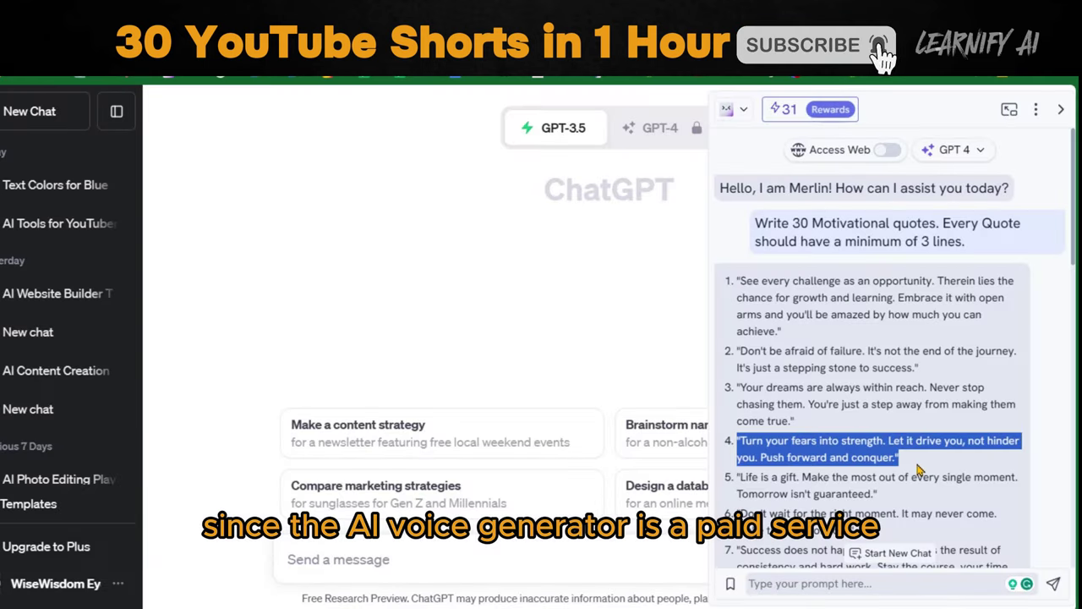
pyautogui.rightClick(920, 470)
pyautogui.click(799, 136)
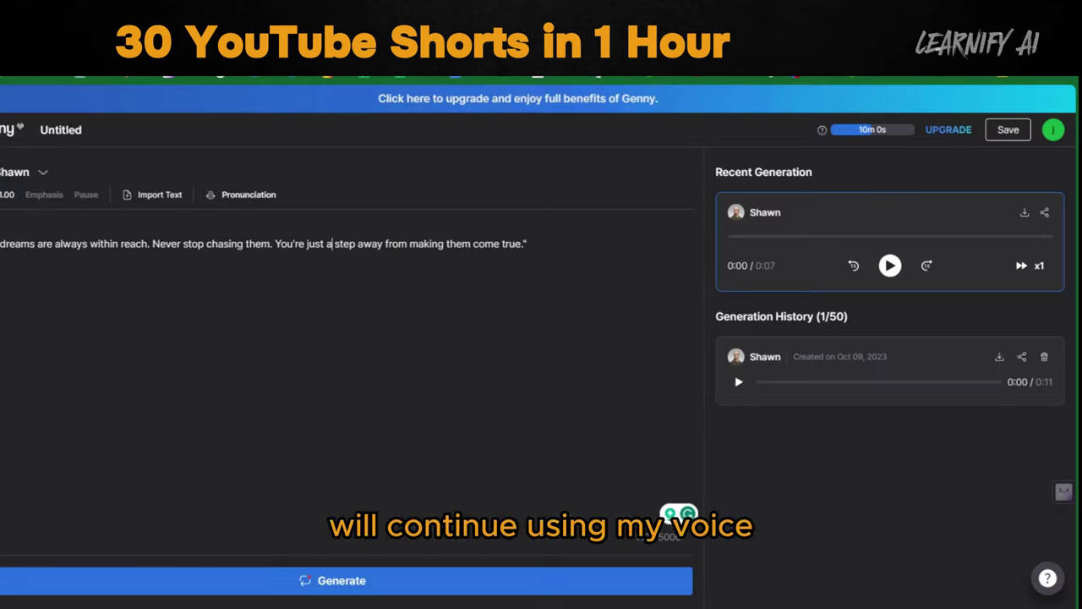
pyautogui.hotkey('ctrl', 'a')
pyautogui.hotkey('ctrl', 'v')
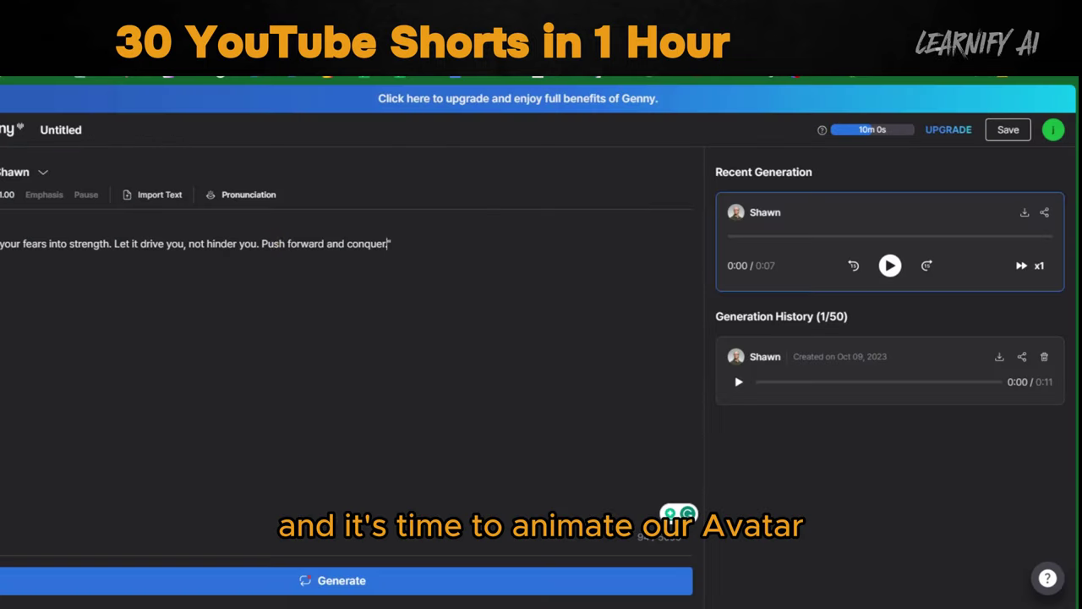
pyautogui.hotkey('ctrl', 'a')
pyautogui.rightClick(274, 241)
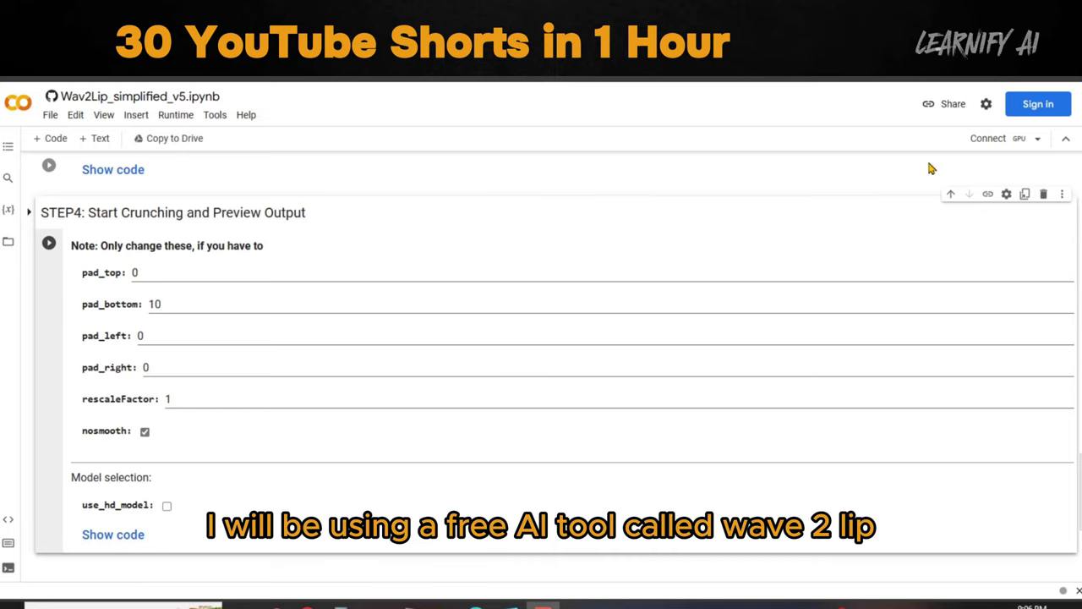
# - Connect the Wav2Lip notebook to a GPU runtime, retrying once
pyautogui.click(989, 142)
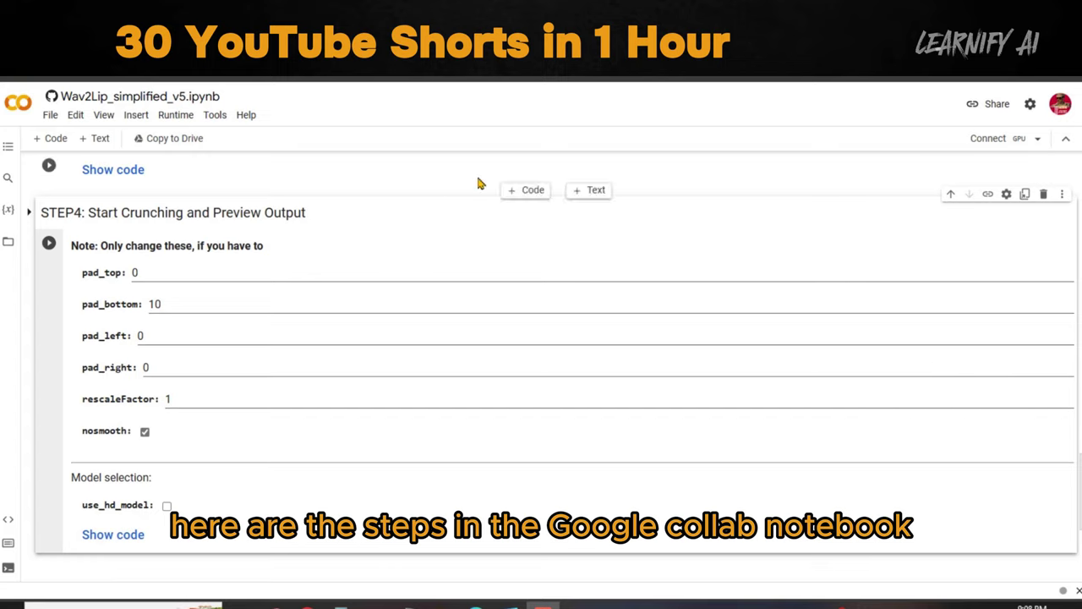
pyautogui.click(988, 144)
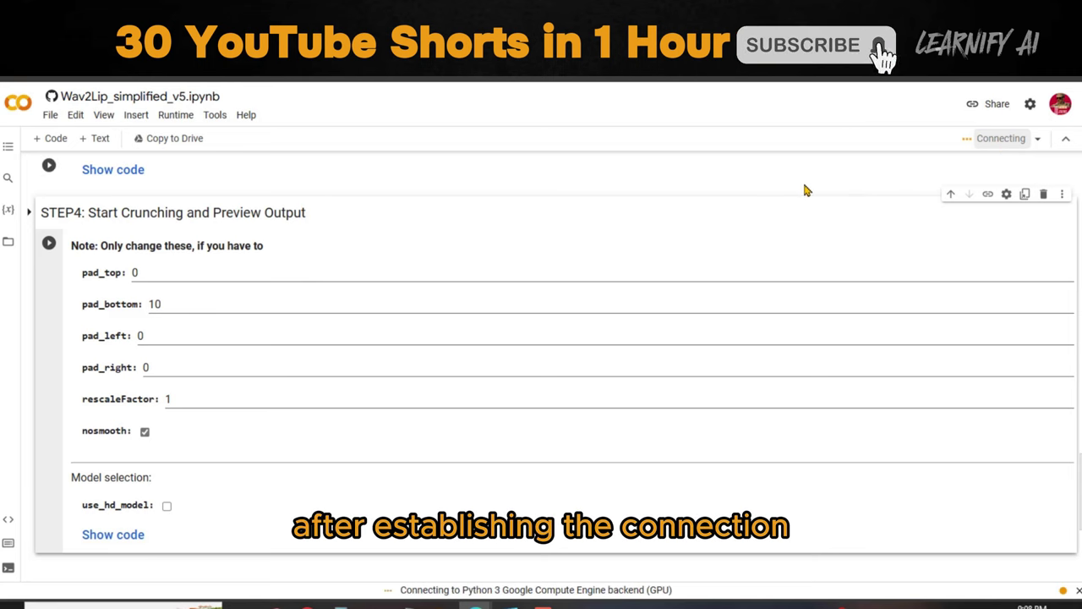
# - Run the Step1 Setup Wav2Lip cell, accepting the authorship warning
pyautogui.scroll(15, 283, 389)
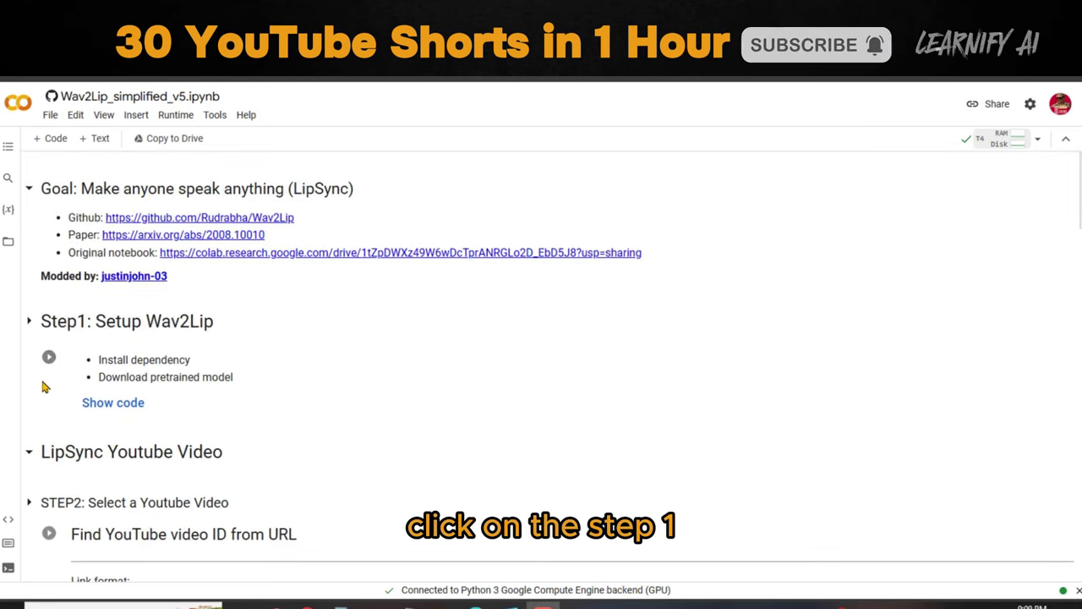
pyautogui.click(49, 360)
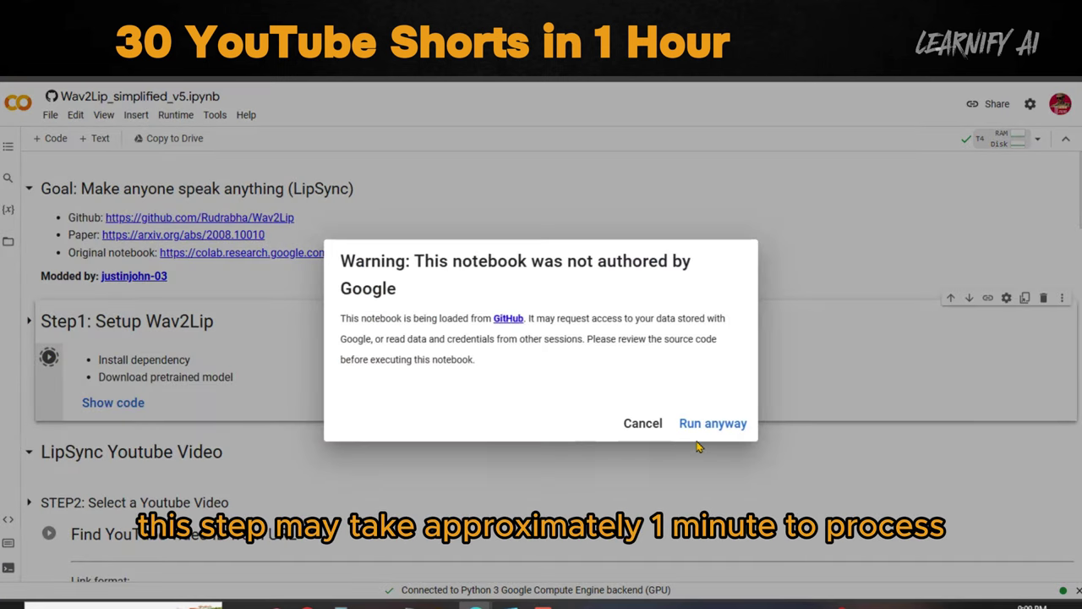
pyautogui.click(713, 424)
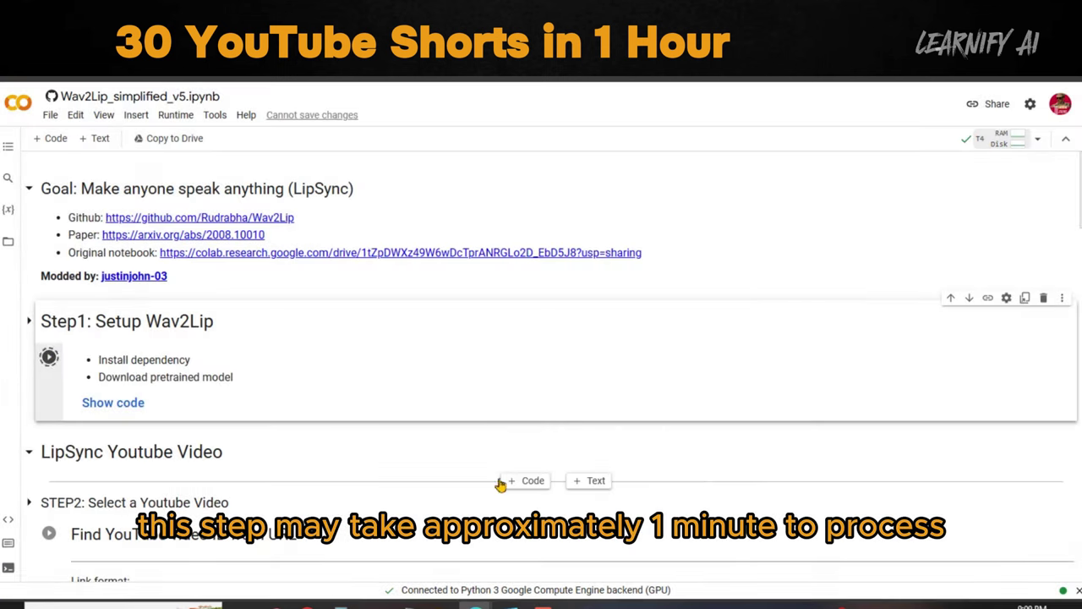
# - Scroll past Step 2 to the 'LipSync on Your Video File' section
pyautogui.scroll(-5, 397, 474)
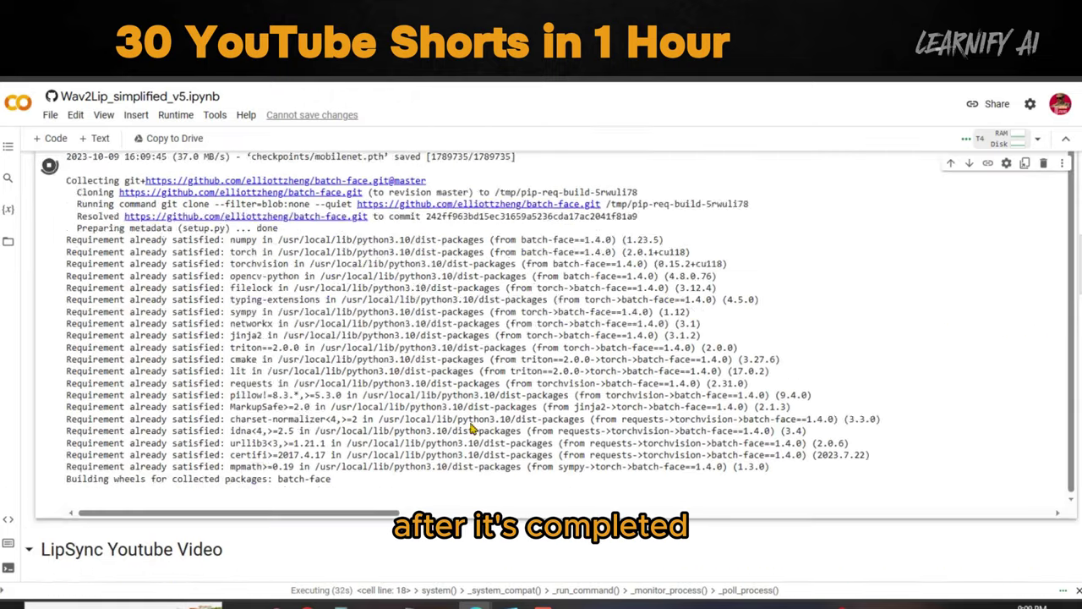
pyautogui.scroll(-6, 405, 464)
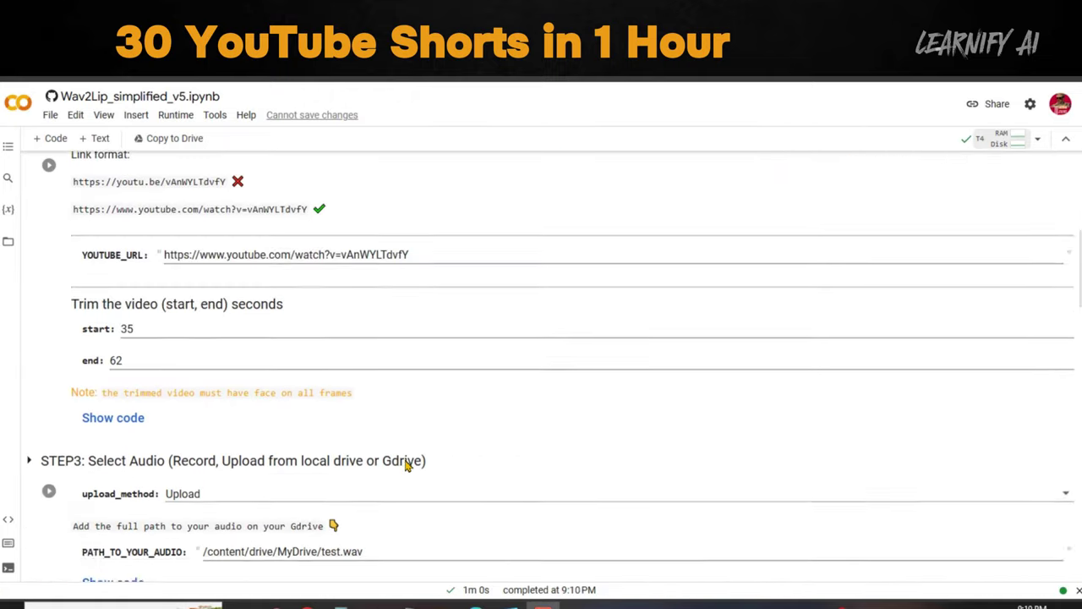
pyautogui.scroll(3, 405, 466)
pyautogui.scroll(2, 405, 465)
pyautogui.scroll(-8, 406, 466)
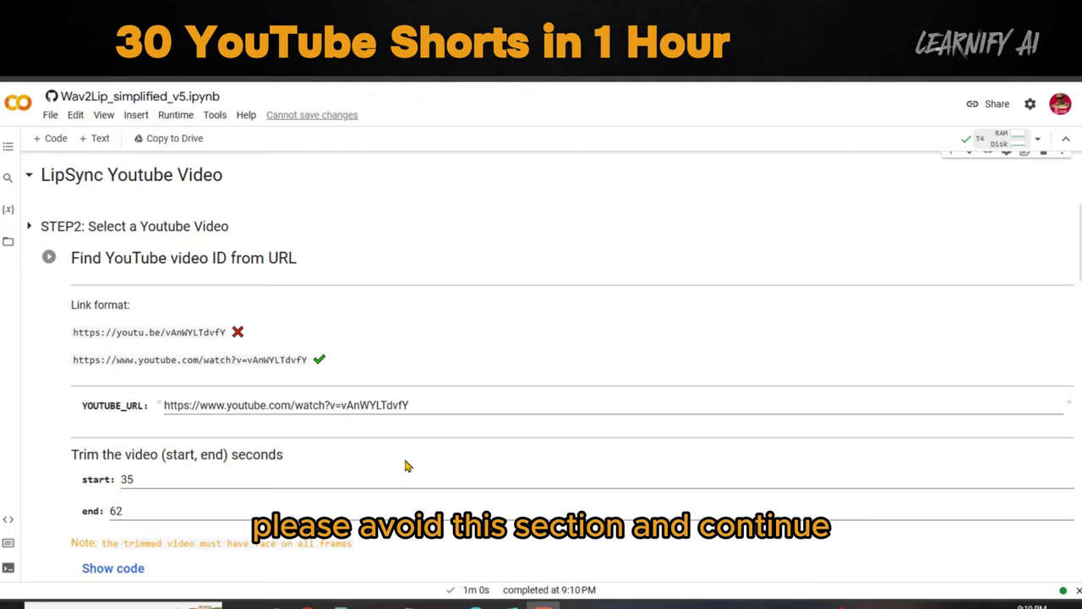
pyautogui.scroll(5, 405, 466)
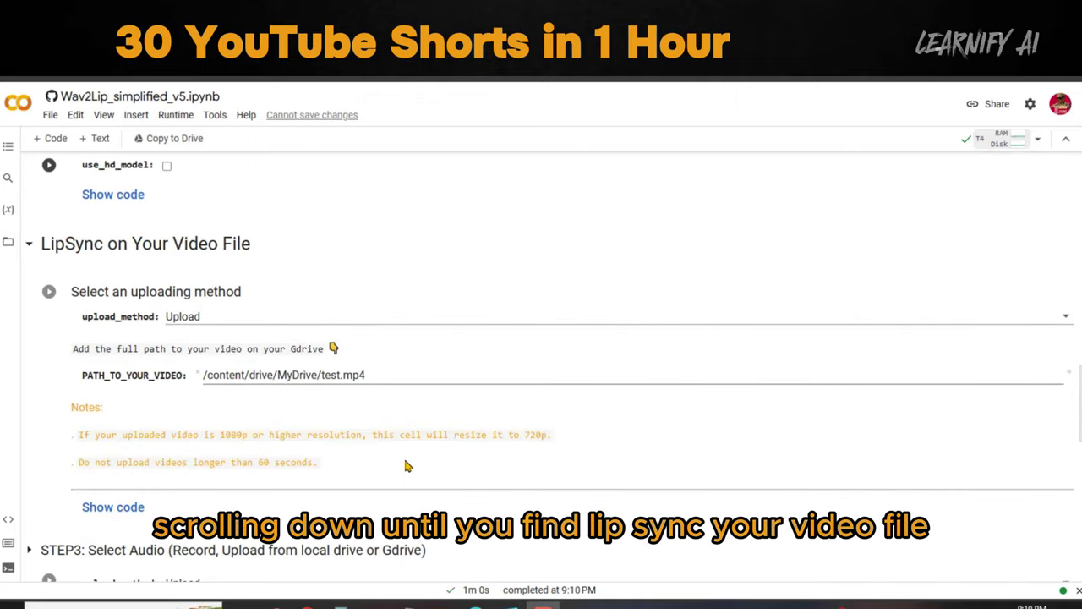
pyautogui.scroll(-4, 406, 466)
pyautogui.scroll(-5, 405, 466)
pyautogui.scroll(9, 406, 466)
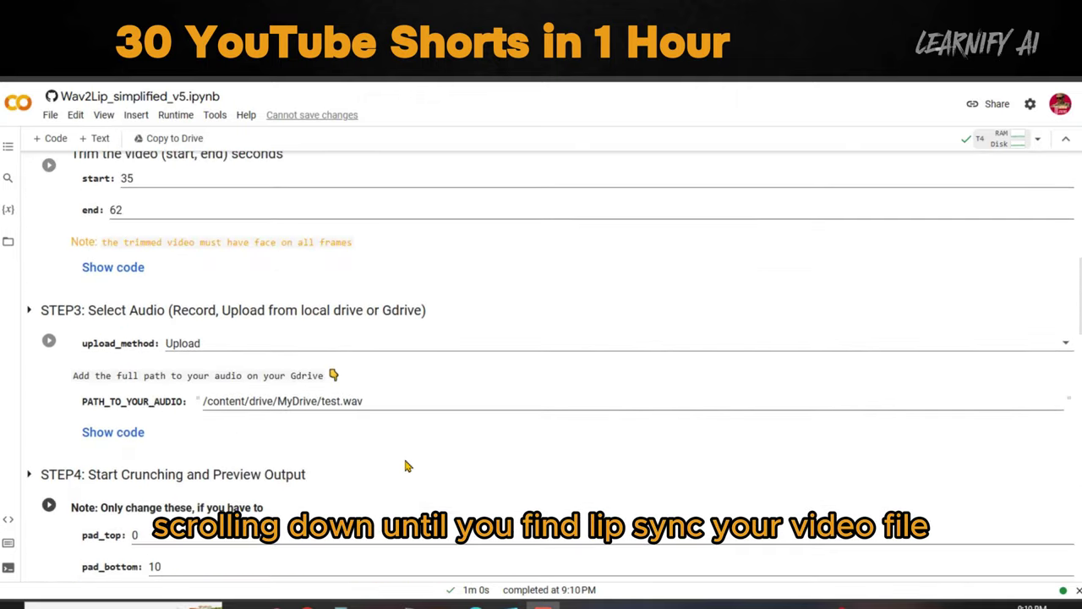
pyautogui.scroll(-10, 406, 466)
pyautogui.scroll(-6, 406, 466)
pyautogui.scroll(9, 406, 466)
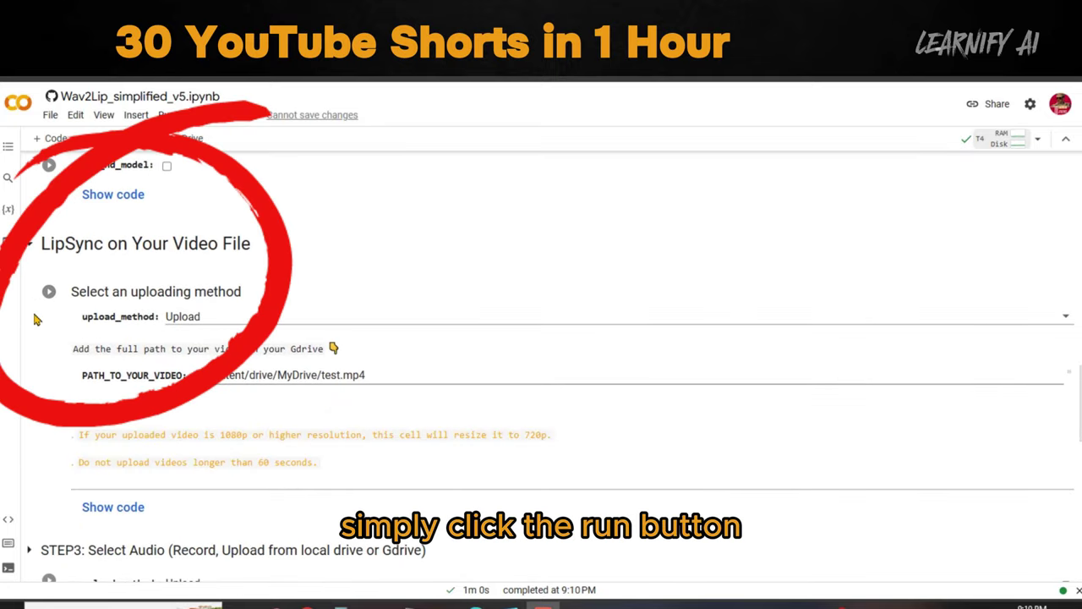
# - Upload canva.mp4 as the Wav2Lip source video
pyautogui.click(49, 292)
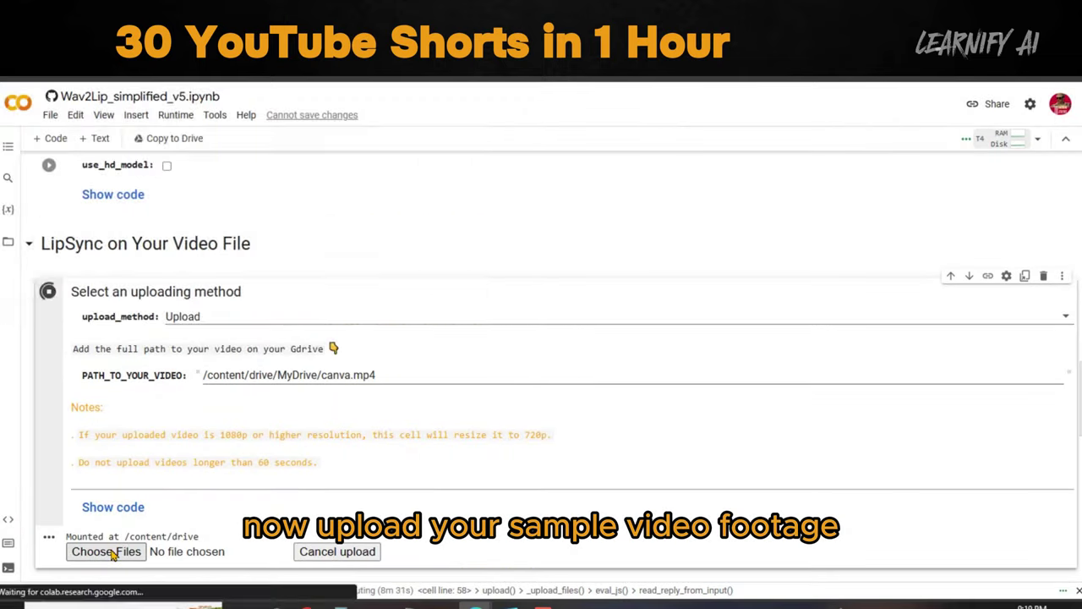
pyautogui.click(99, 550)
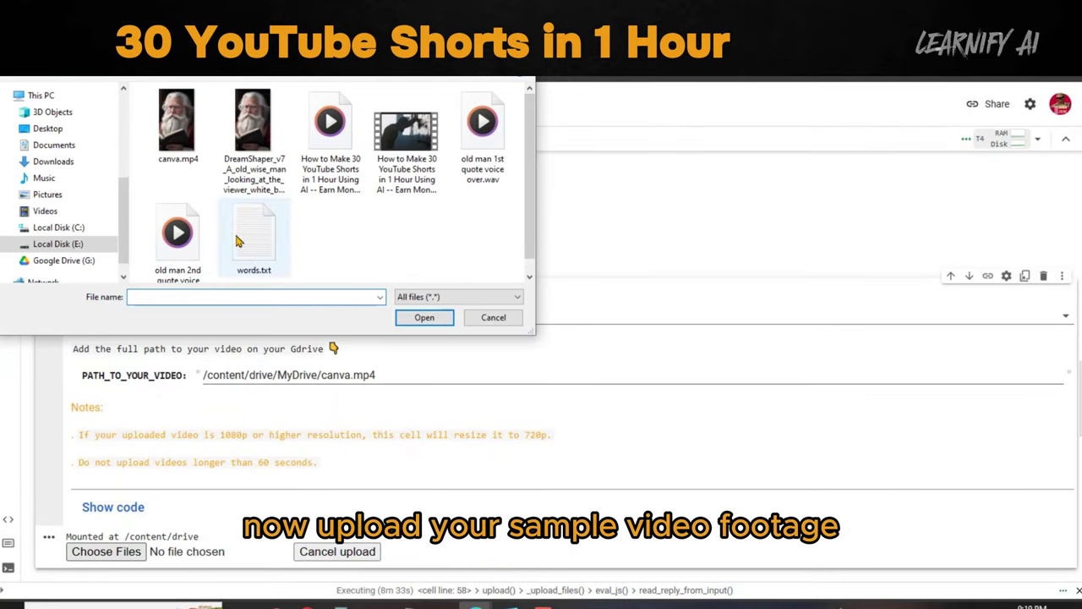
pyautogui.doubleClick(178, 128)
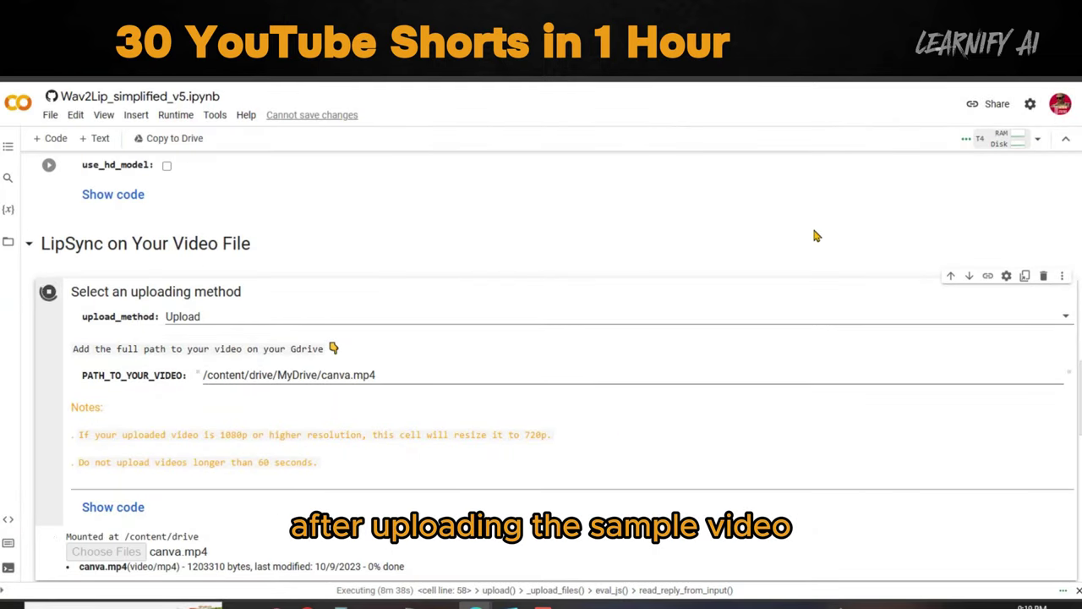
# - Upload 'old man 1st quote voice over.wav' as the STEP3 audio
pyautogui.scroll(-1, 541, 338)
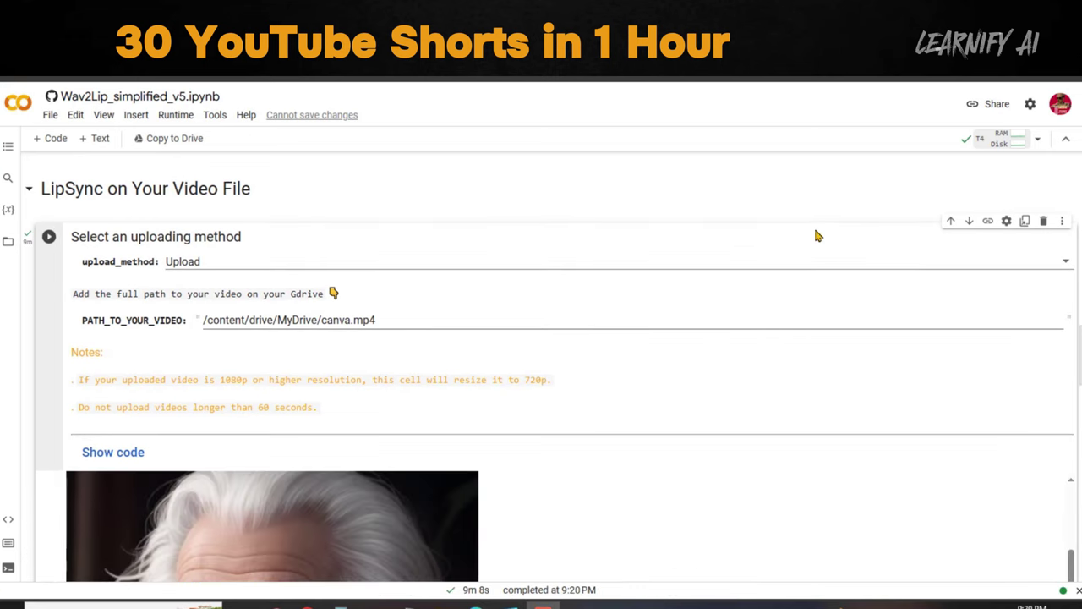
pyautogui.scroll(-4, 669, 466)
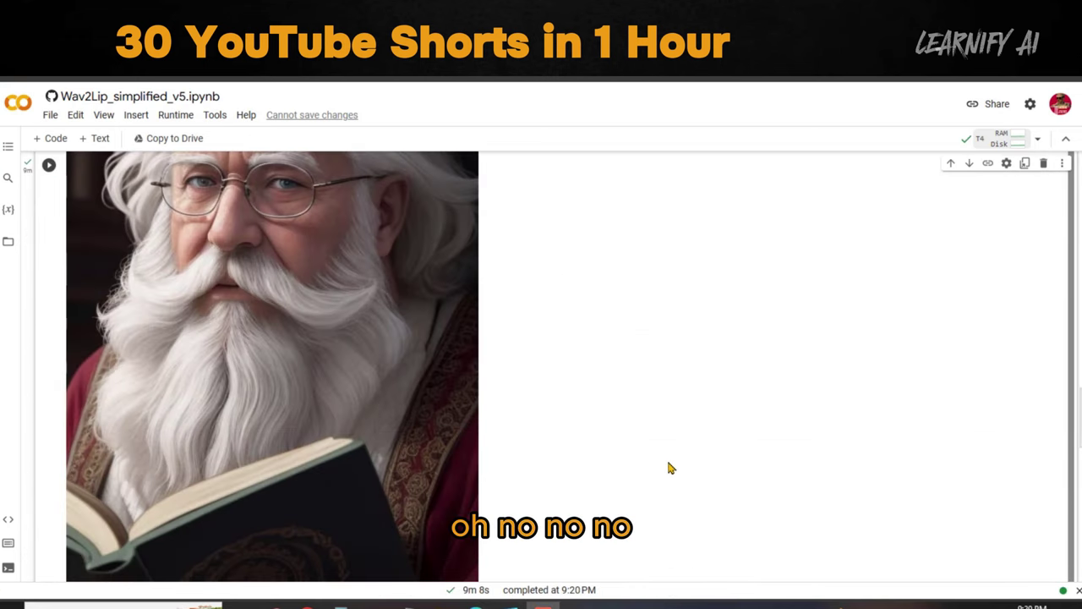
pyautogui.scroll(-5, 668, 468)
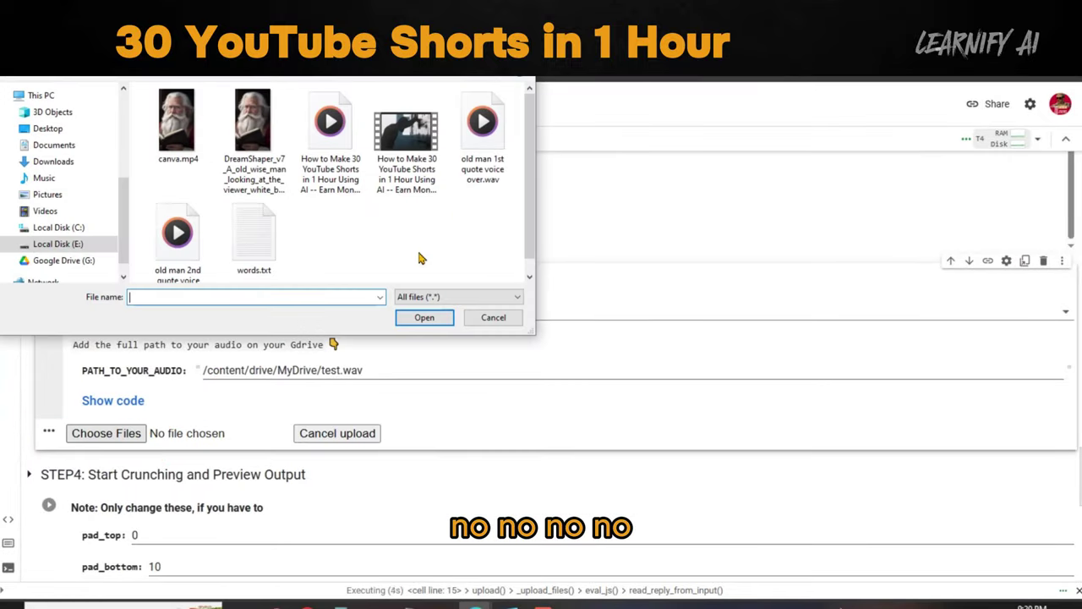
pyautogui.doubleClick(421, 254)
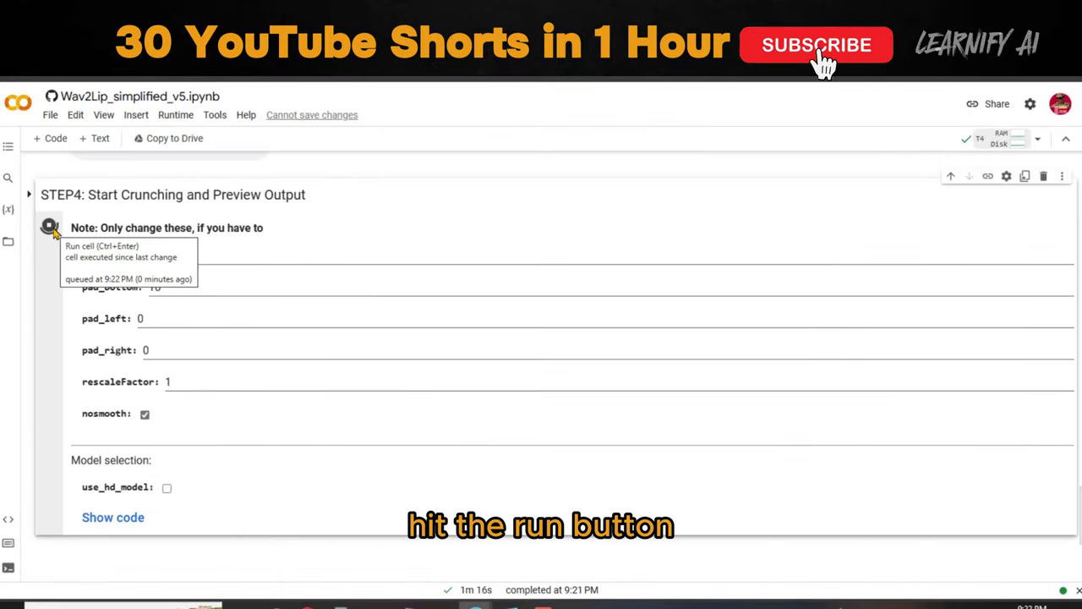
# - Run STEP4 to generate the first-quote lip-synced video and play it
pyautogui.click(49, 226)
pyautogui.scroll(-2, 519, 470)
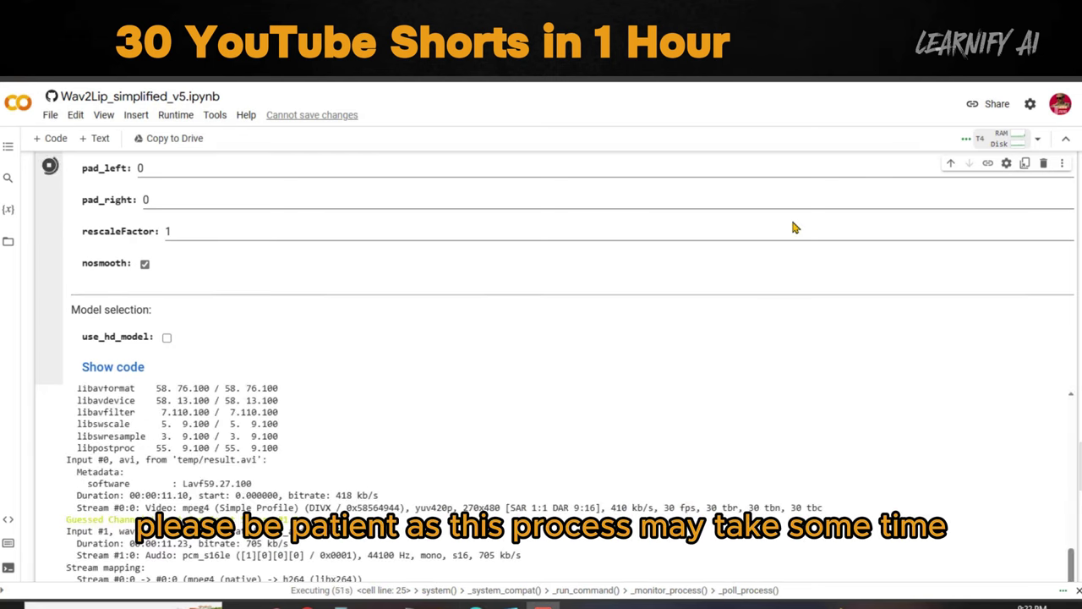
pyautogui.scroll(-5, 336, 492)
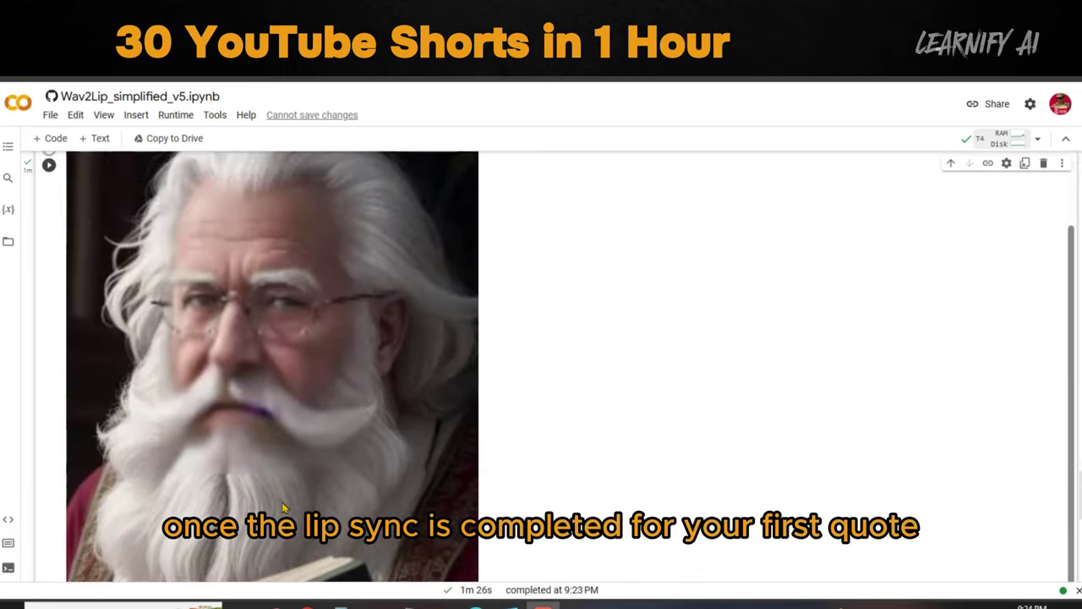
pyautogui.click(84, 525)
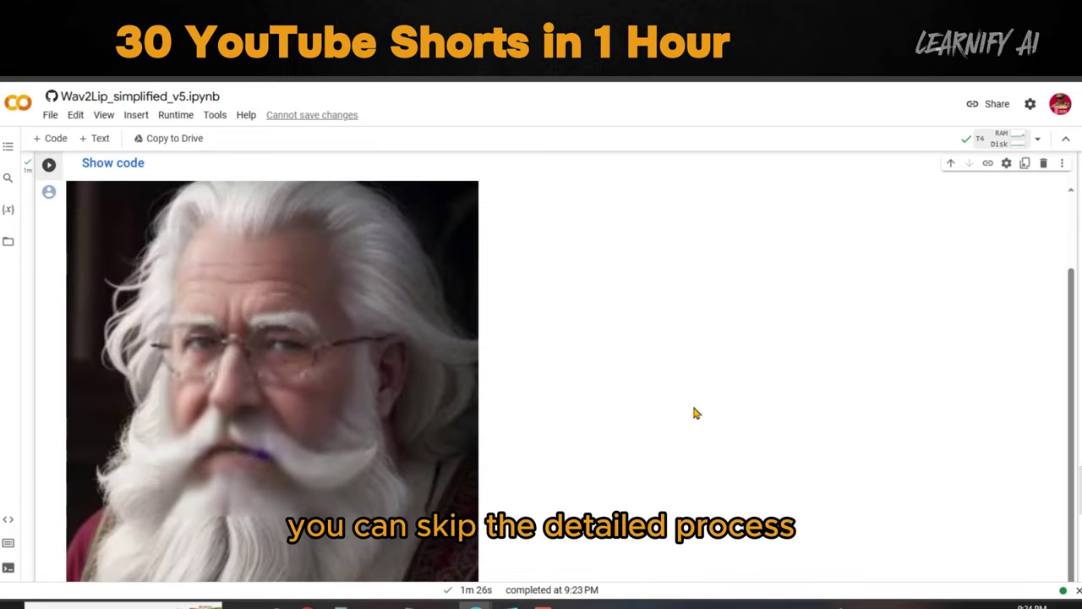
# - Download the finished lip-synced video and save it to the computer
pyautogui.scroll(-4, 555, 428)
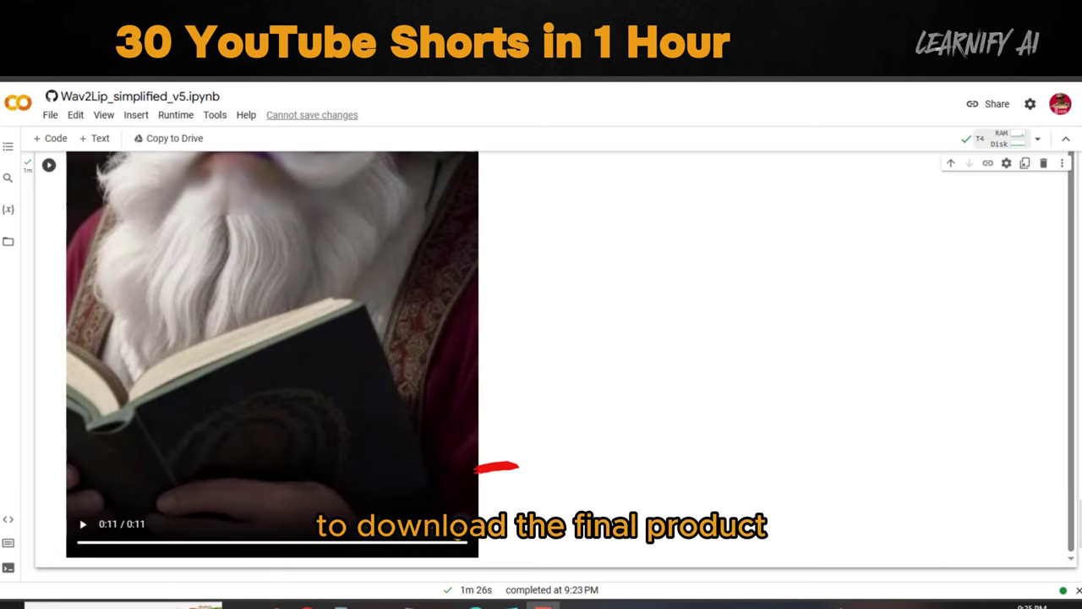
pyautogui.click(457, 525)
pyautogui.click(407, 467)
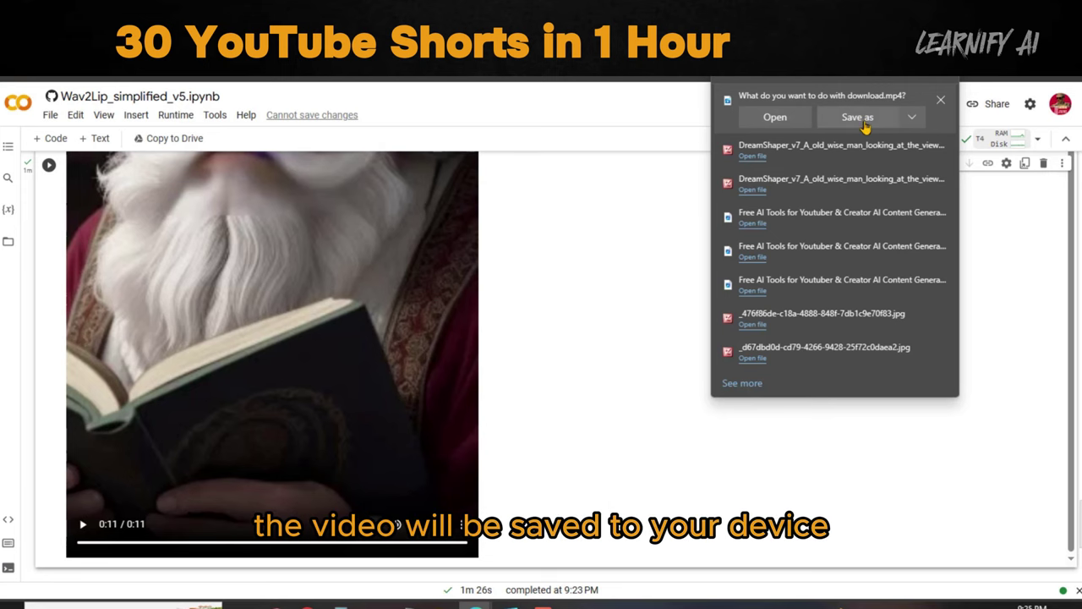
pyautogui.click(864, 125)
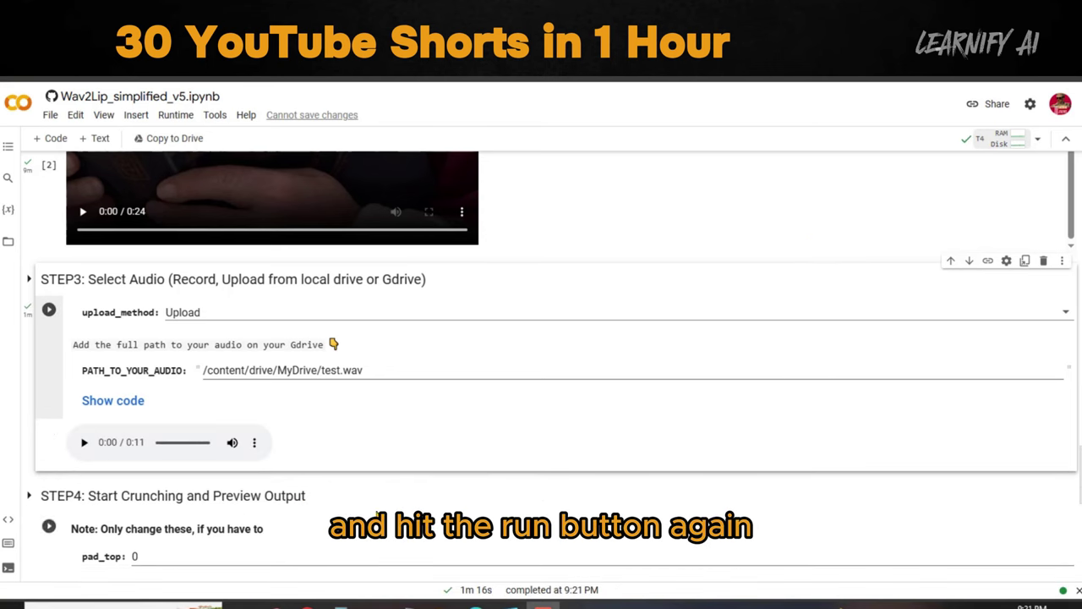
# - Rerun STEP4 with the new audio to generate the bald, white-bearded reading old man video
pyautogui.scroll(-5, 413, 394)
pyautogui.scroll(2, 60, 311)
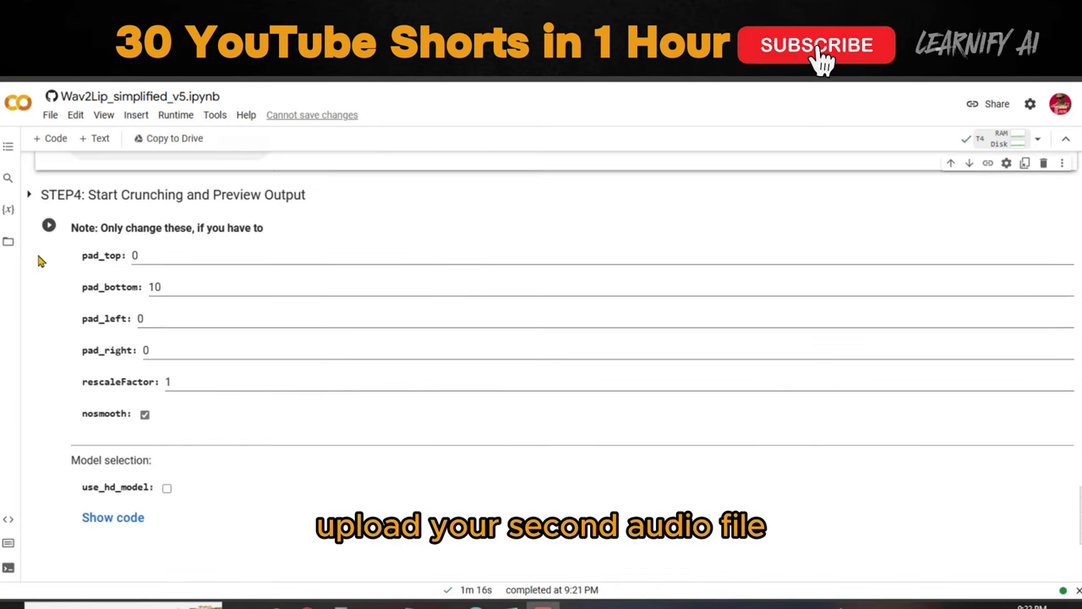
pyautogui.click(50, 226)
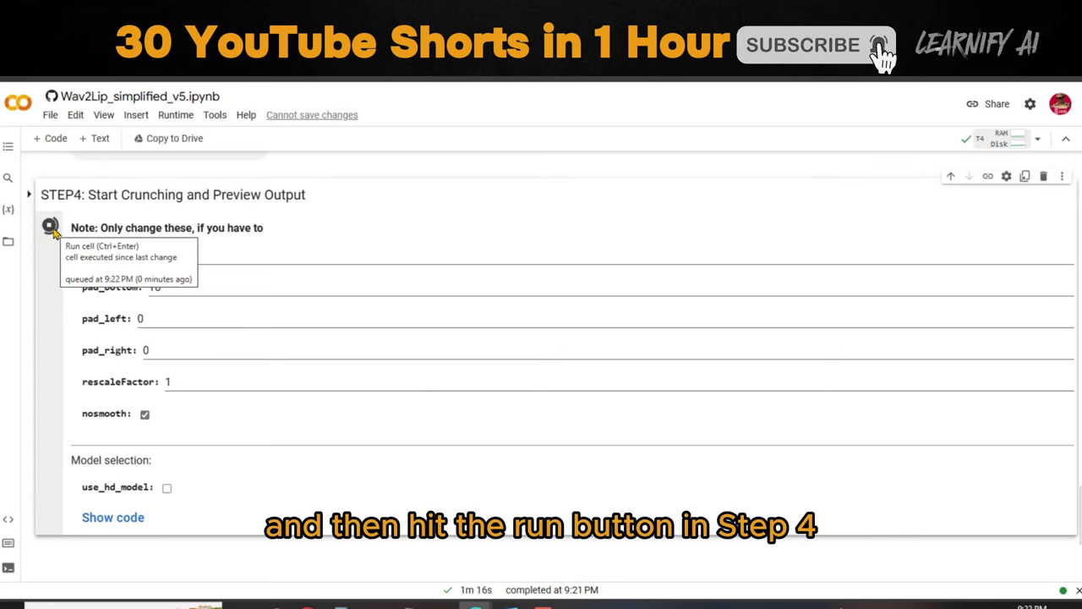
pyautogui.scroll(-2, 553, 394)
pyautogui.scroll(2, 553, 393)
pyautogui.scroll(-2, 519, 471)
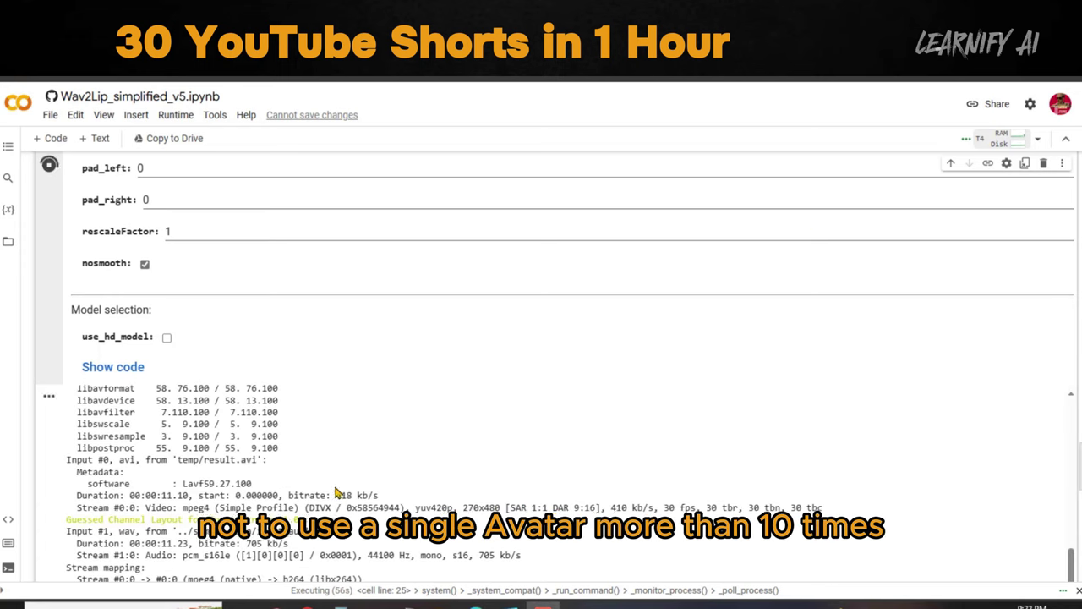
pyautogui.scroll(-3, 336, 492)
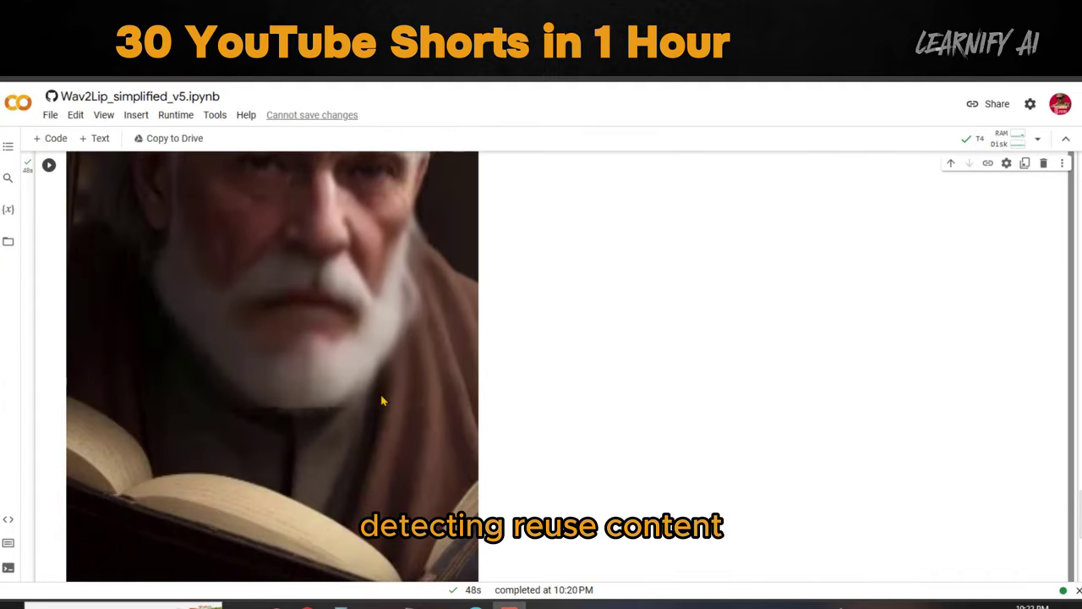
pyautogui.scroll(-1, 381, 401)
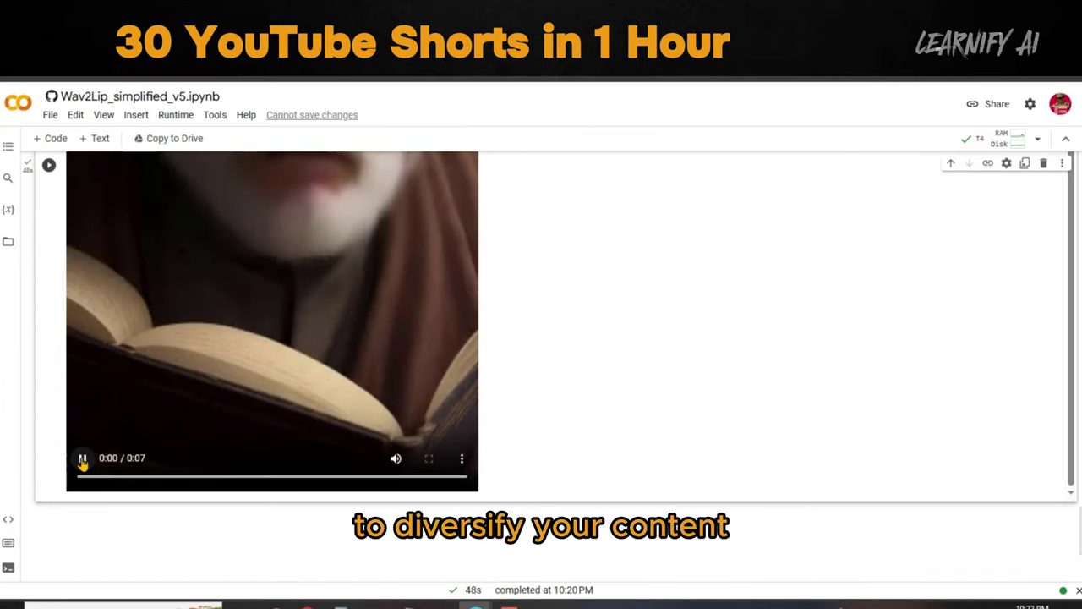
pyautogui.scroll(3, 118, 452)
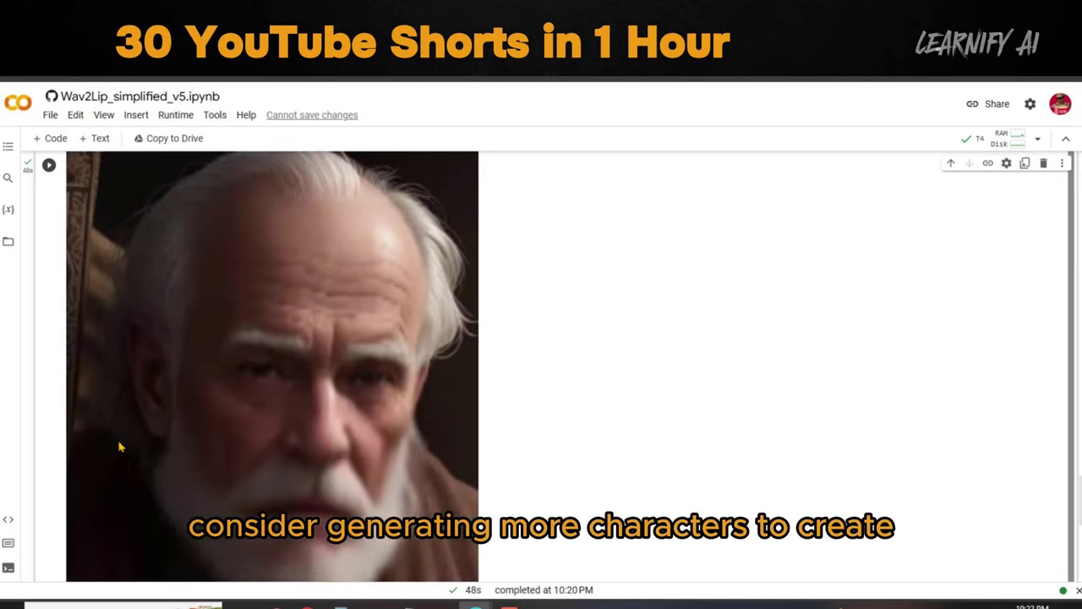